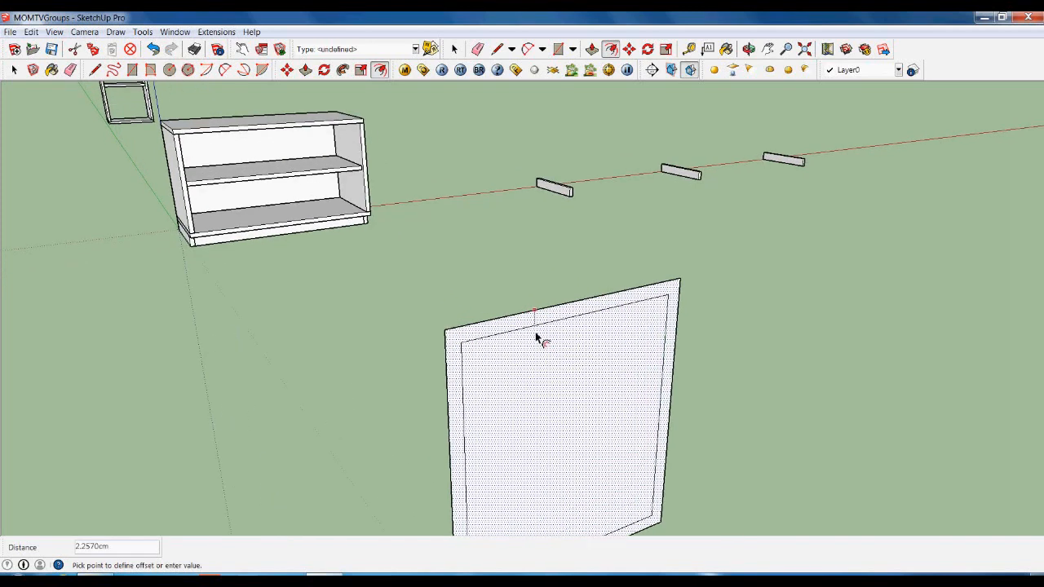
Offset the standing rectangle's outline inward to form a thin border along its edges.
text(-)
key(Return)
key(space)
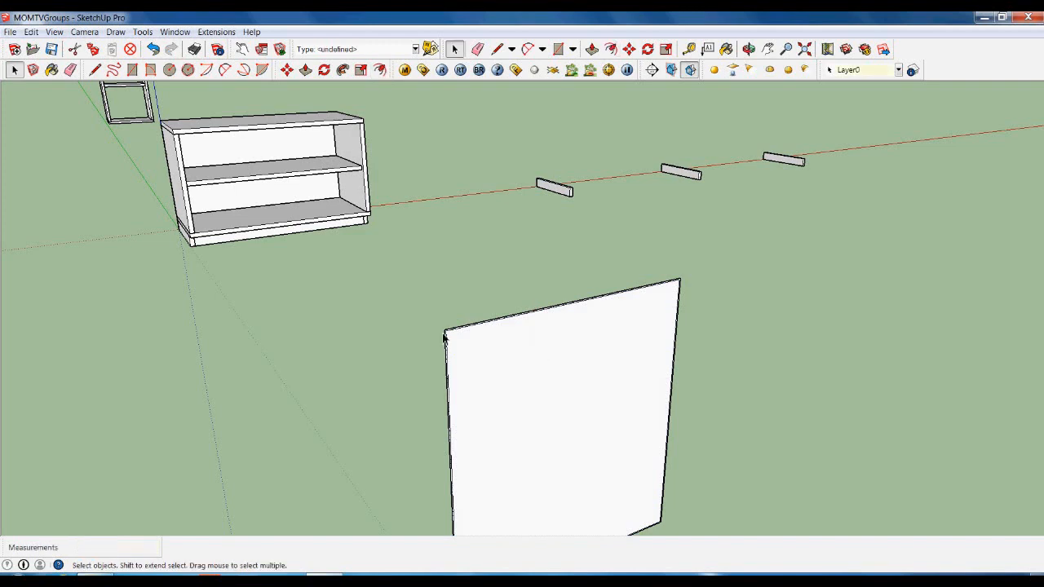
Delete the thin border face between the rectangle's outer outline and the inset panel.
scroll(480, 350, up, 6)
scroll(426, 329, down, 5)
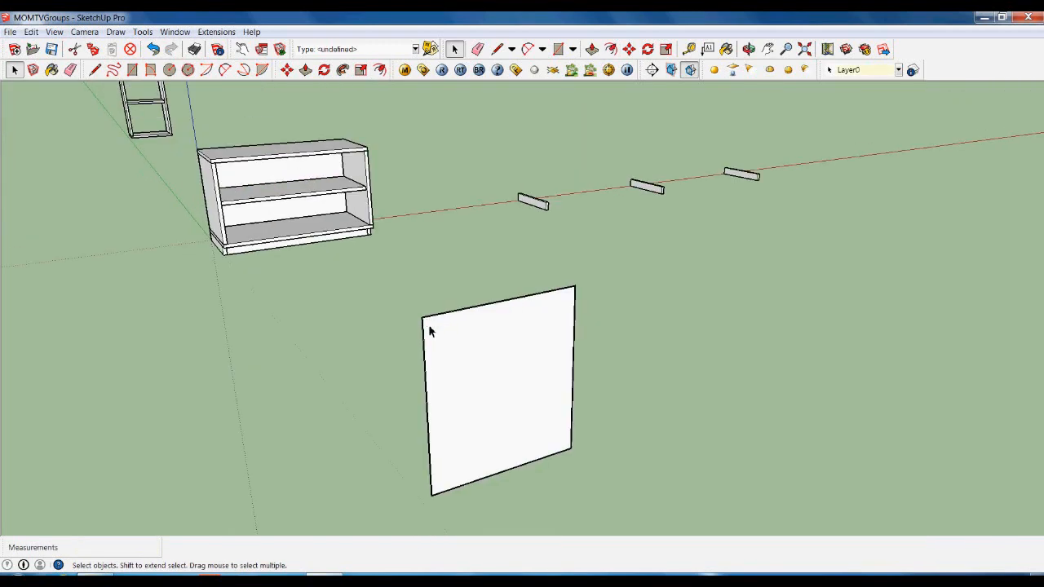
scroll(430, 327, up, 4)
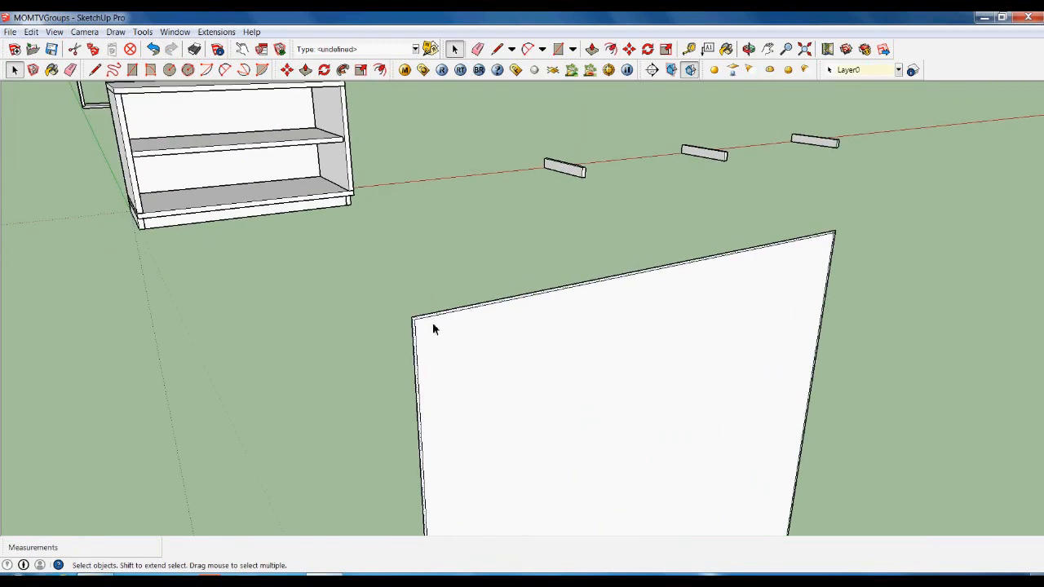
scroll(431, 323, up, 3)
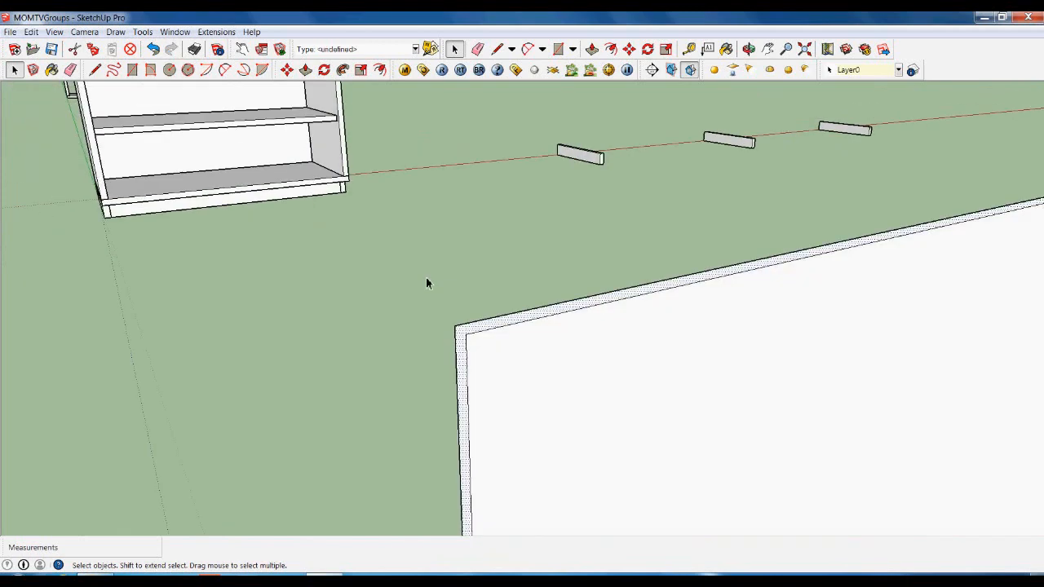
scroll(426, 283, down, 5)
scroll(426, 298, up, 5)
click(427, 259)
scroll(428, 259, up, 1)
click(430, 266)
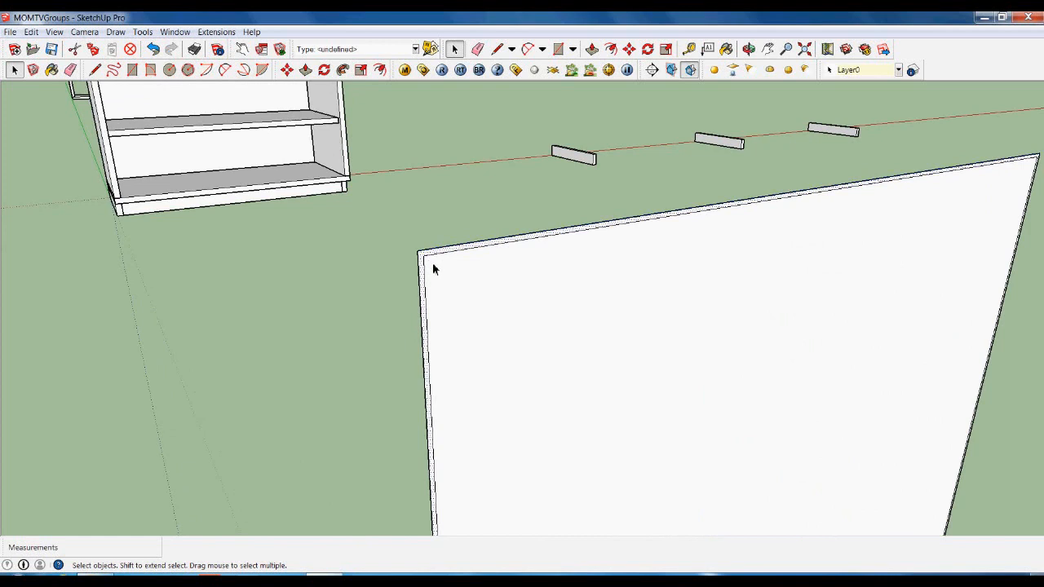
scroll(433, 269, up, 1)
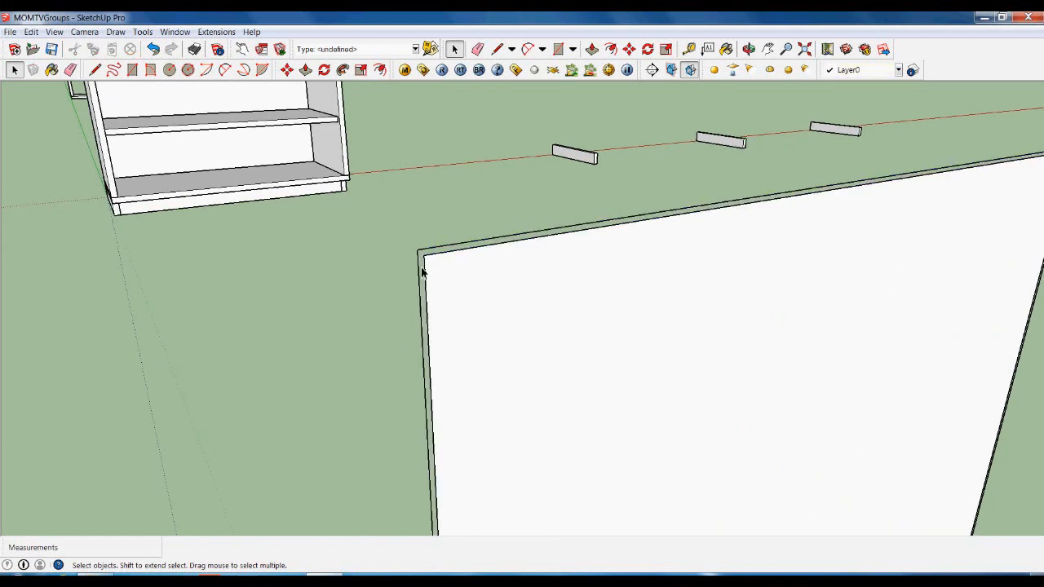
Delete the leftover outer edges around the inset panel, leaving only the inner door face.
click(410, 258)
scroll(420, 274, down, 5)
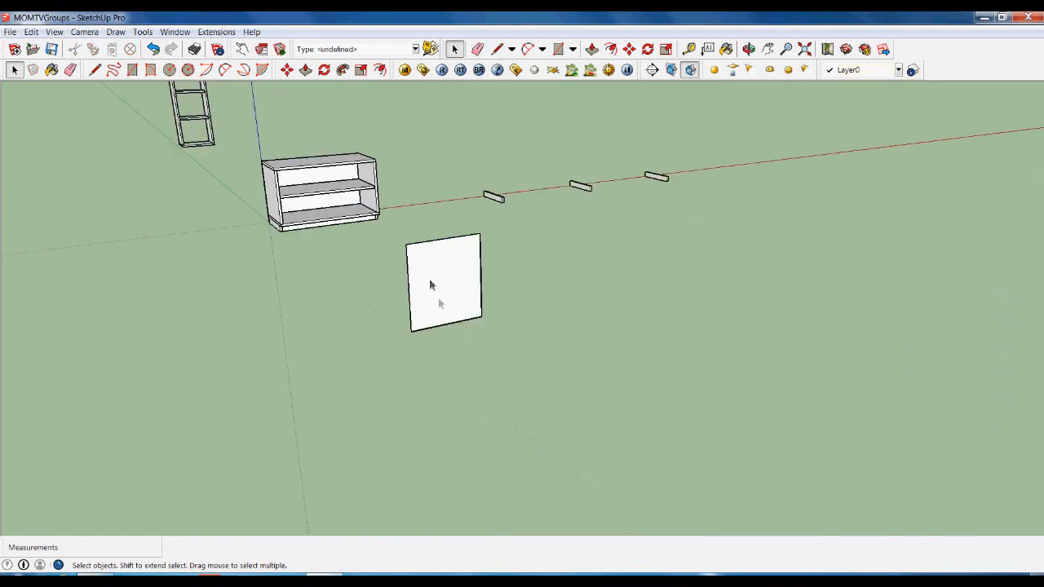
scroll(488, 343, up, 8)
scroll(484, 341, down, 3)
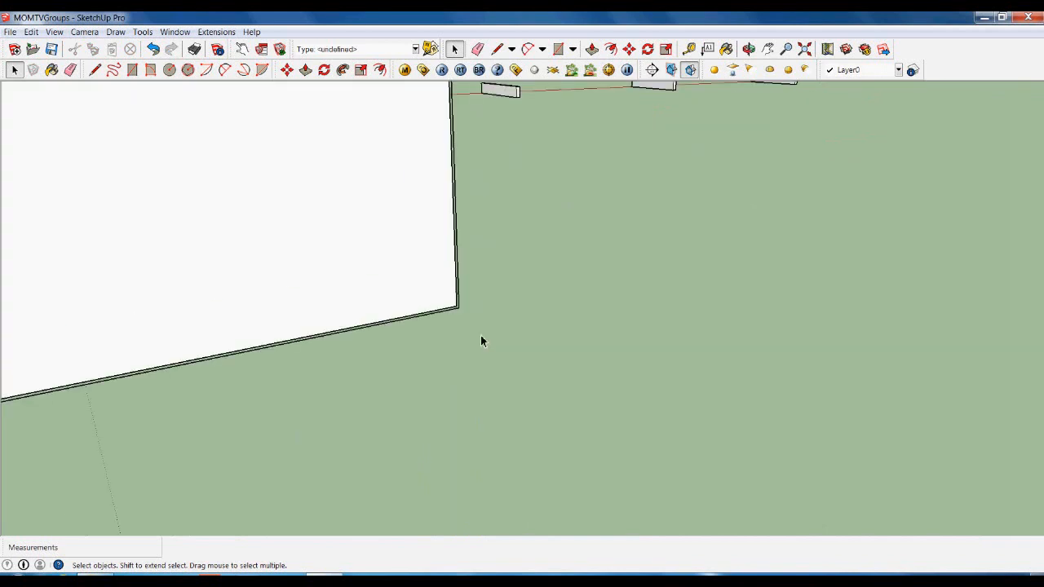
scroll(482, 343, down, 6)
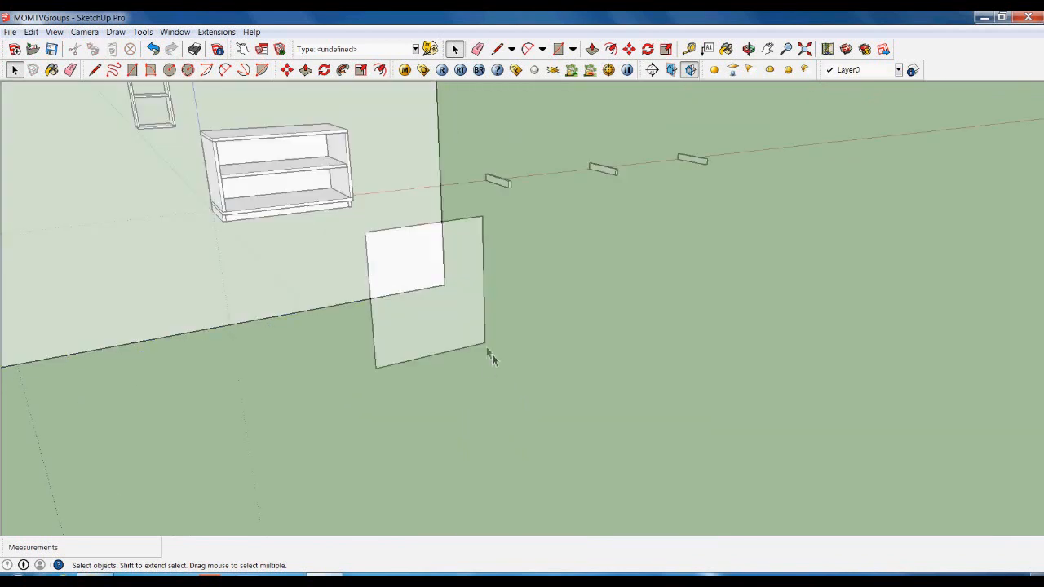
Push/Pull the door face to a thickness of 1.9 cm.
key(p)
click(509, 360)
text(1)
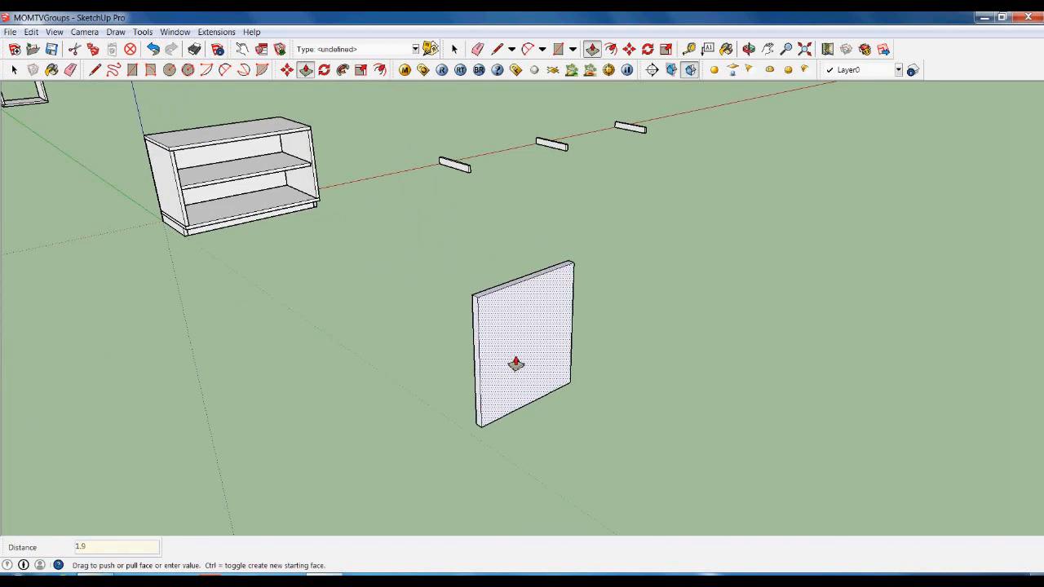
text(.9)
key(Return)
key(space)
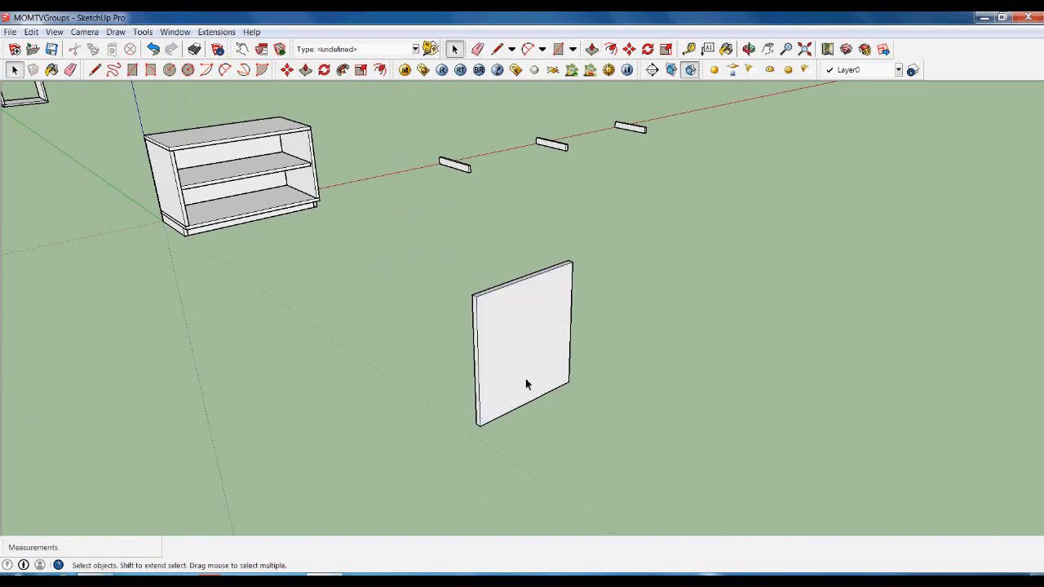
Select the whole extruded door panel with its edges and make it a group.
click(523, 370)
right_click(521, 367)
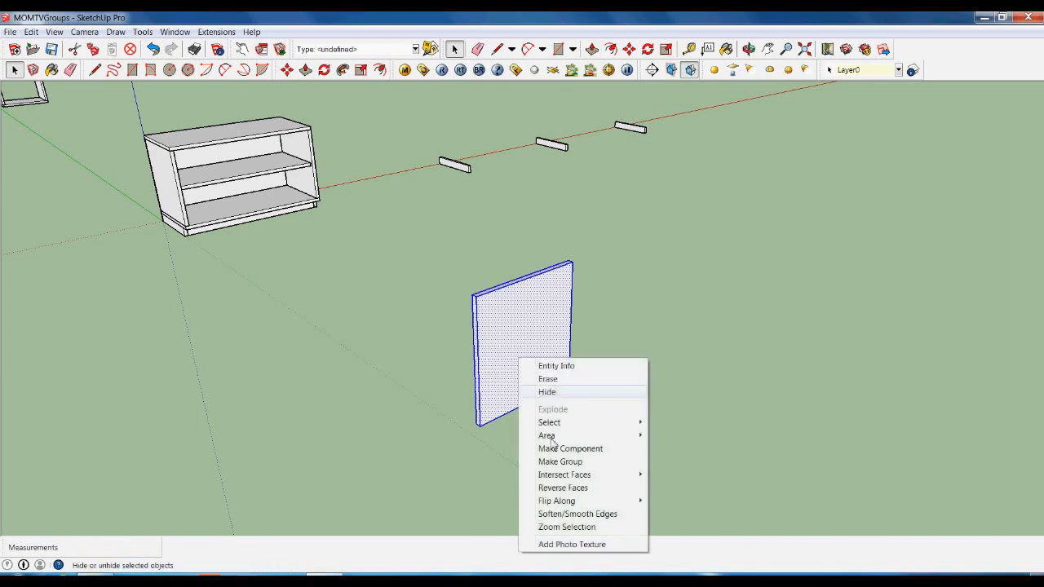
click(555, 462)
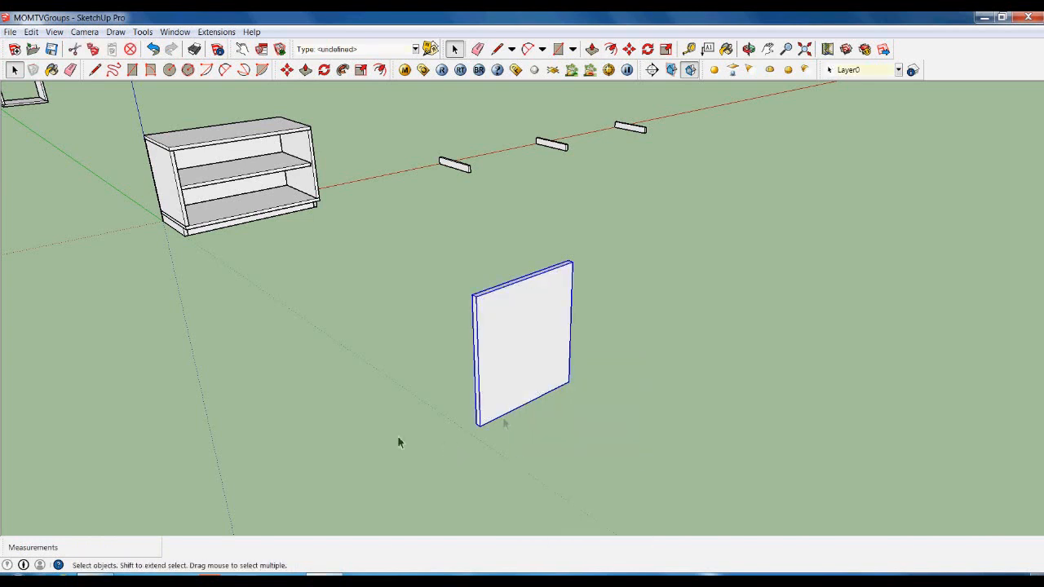
Move the door group 250 cm along the green axis onto the cabinet's front.
key(m)
click(420, 457)
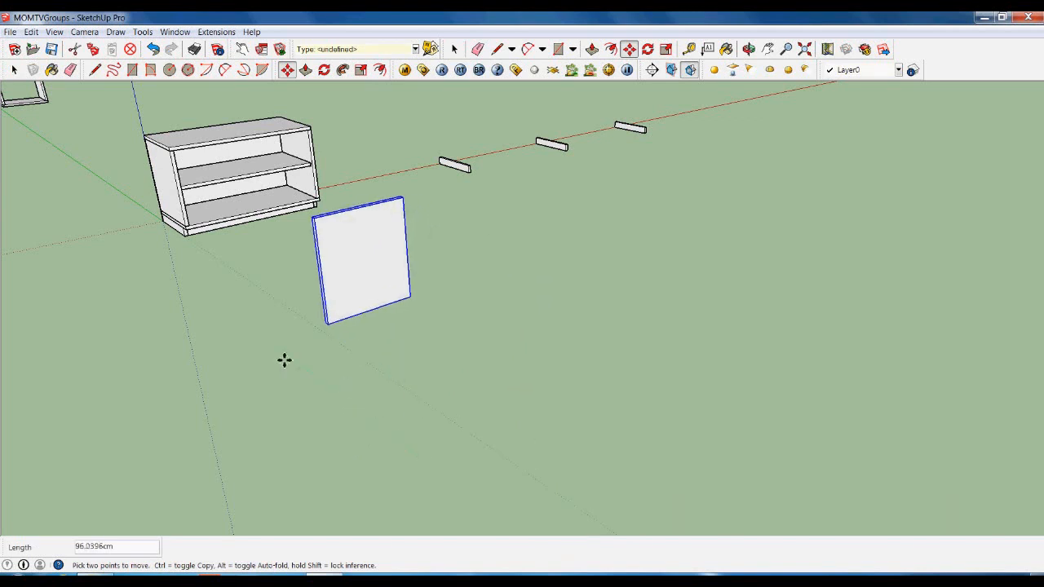
text(2)
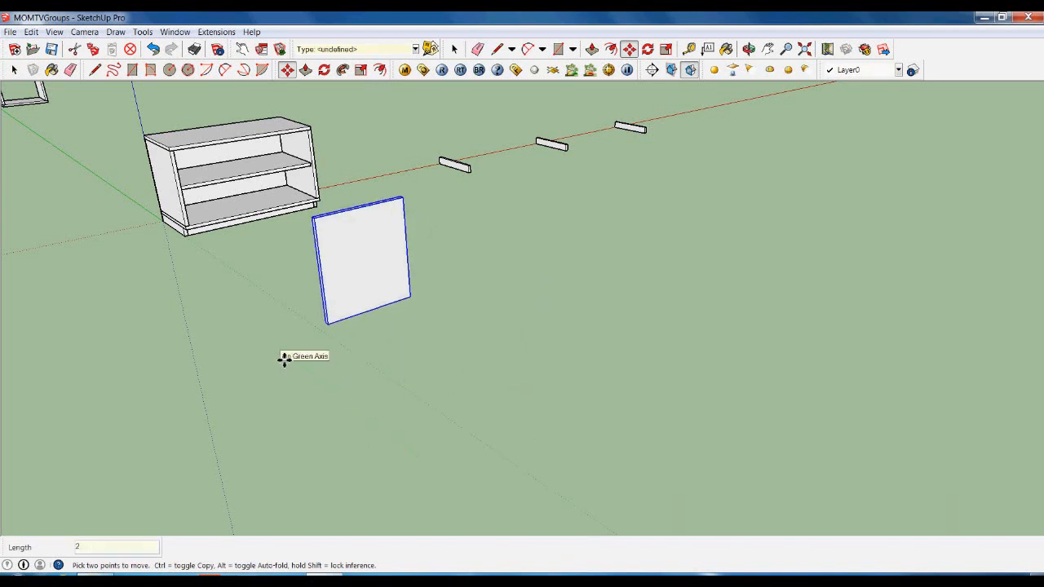
text(50)
key(Return)
key(space)
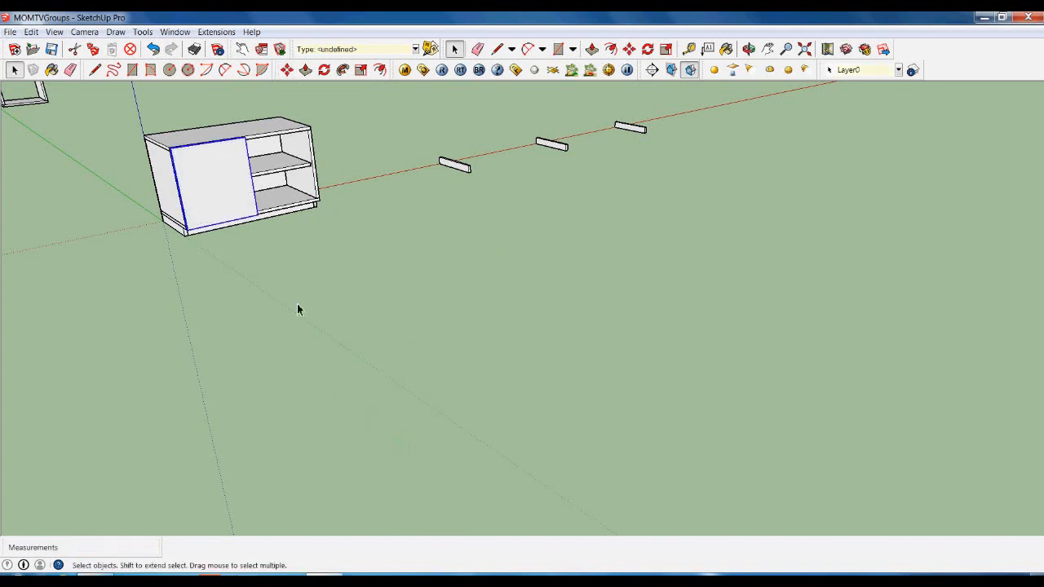
Copy the door along the red axis and align it with the far side of the cabinet front.
scroll(297, 309, up, 5)
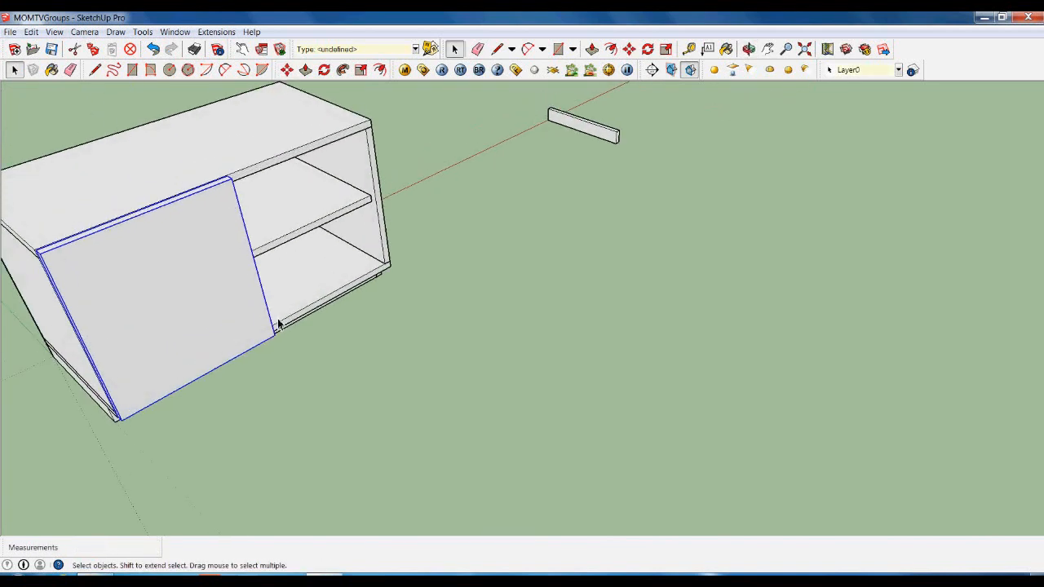
key(m)
click(286, 425)
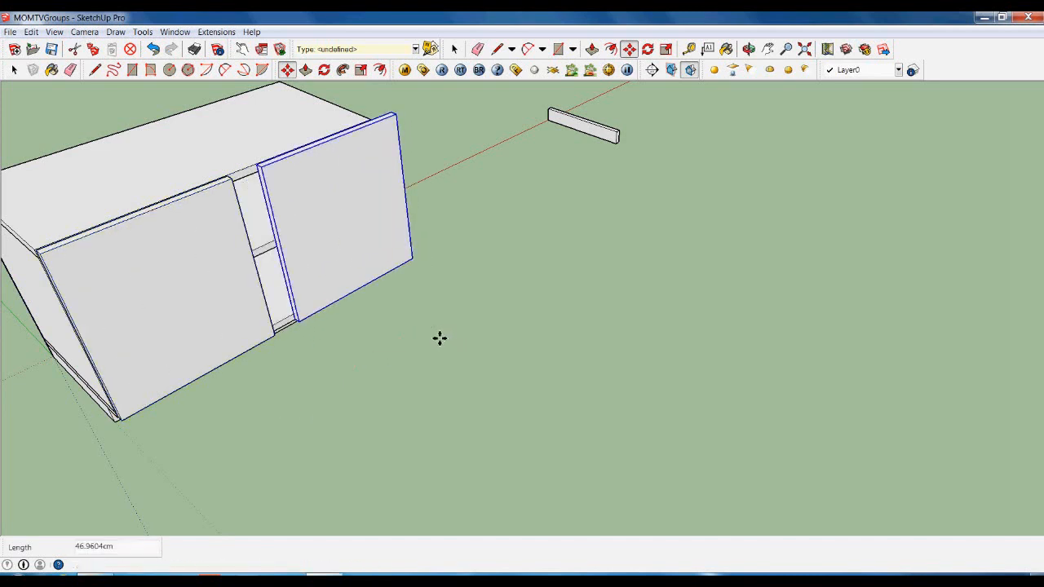
scroll(470, 144, up, 5)
middle_drag(420, 188, 263, 359)
scroll(264, 359, down, 1)
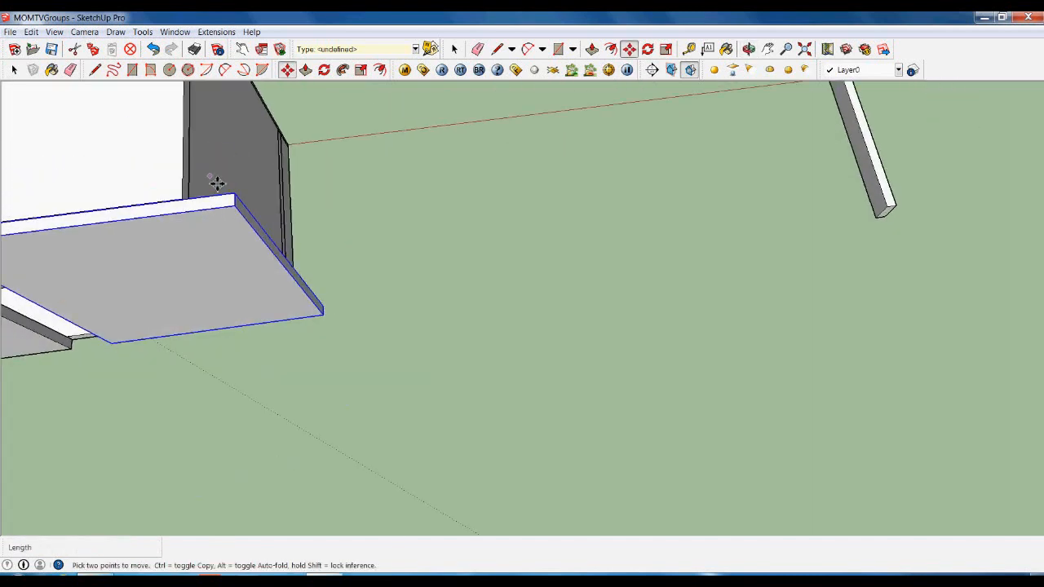
scroll(236, 213, up, 2)
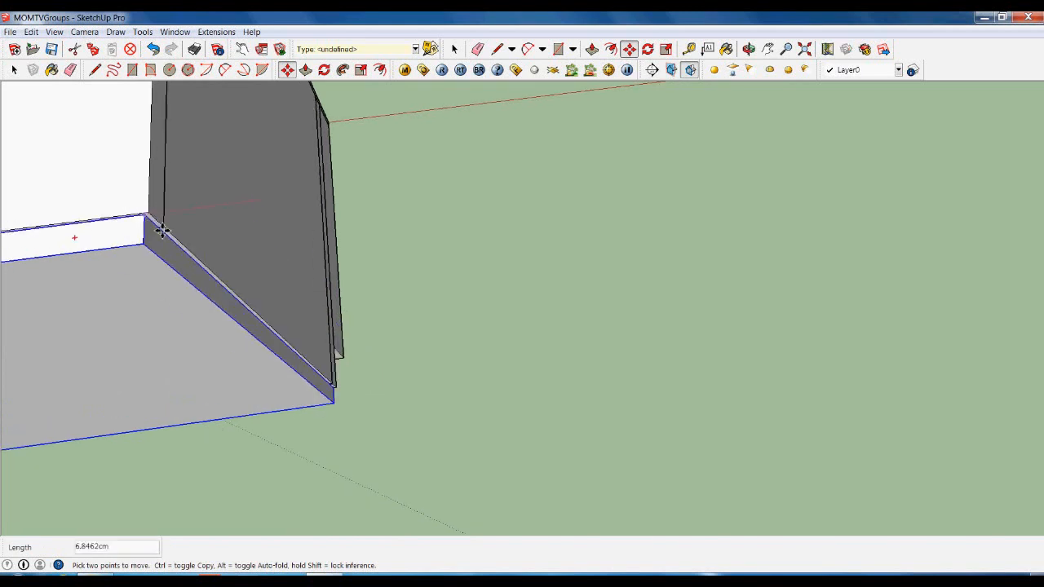
scroll(162, 231, up, 1)
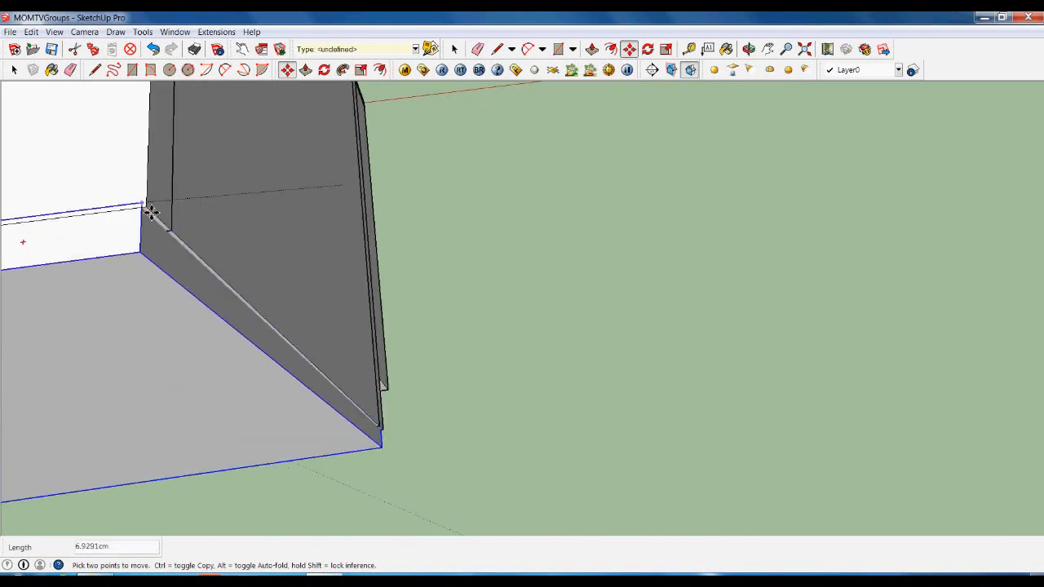
scroll(152, 213, up, 1)
click(152, 213)
scroll(367, 250, down, 6)
middle_drag(397, 336, 476, 303)
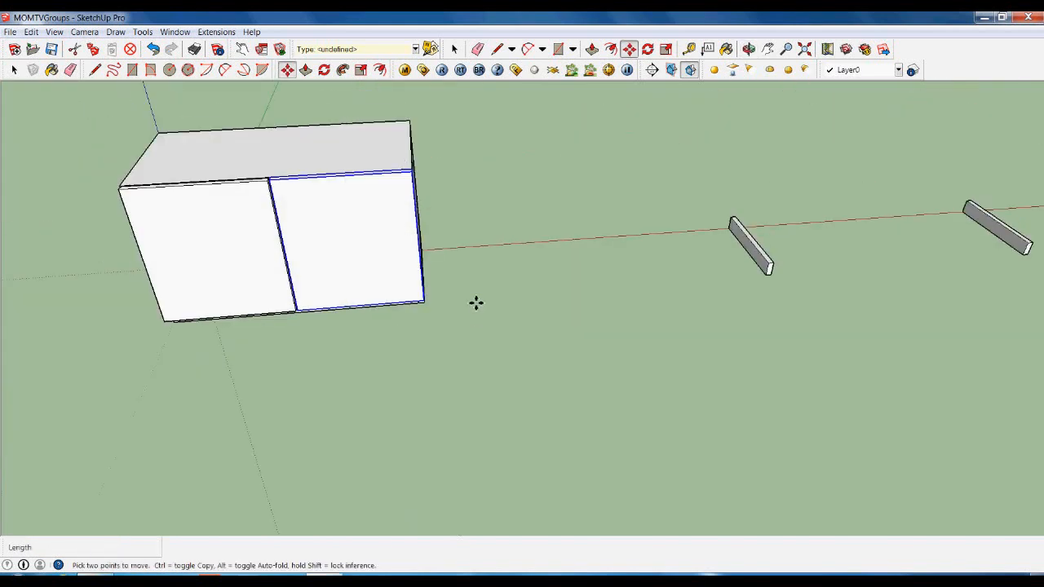
click(492, 259)
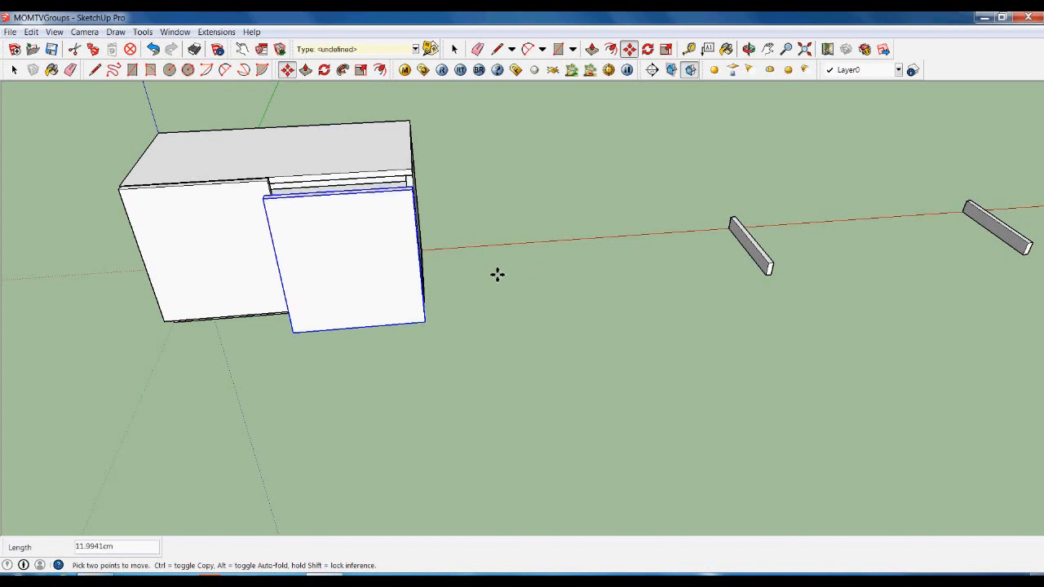
middle_drag(506, 318, 690, 196)
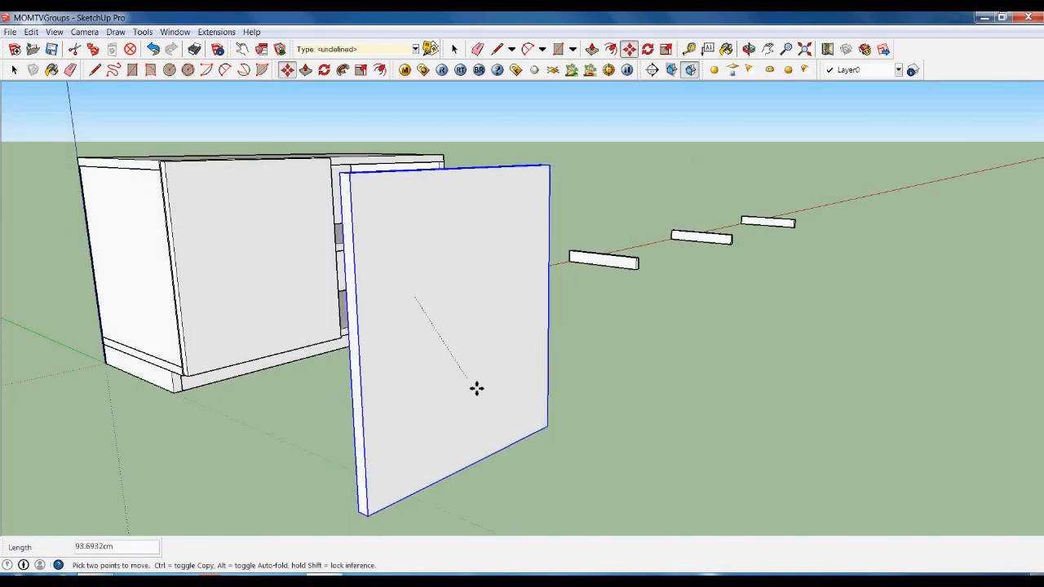
click(487, 307)
key(space)
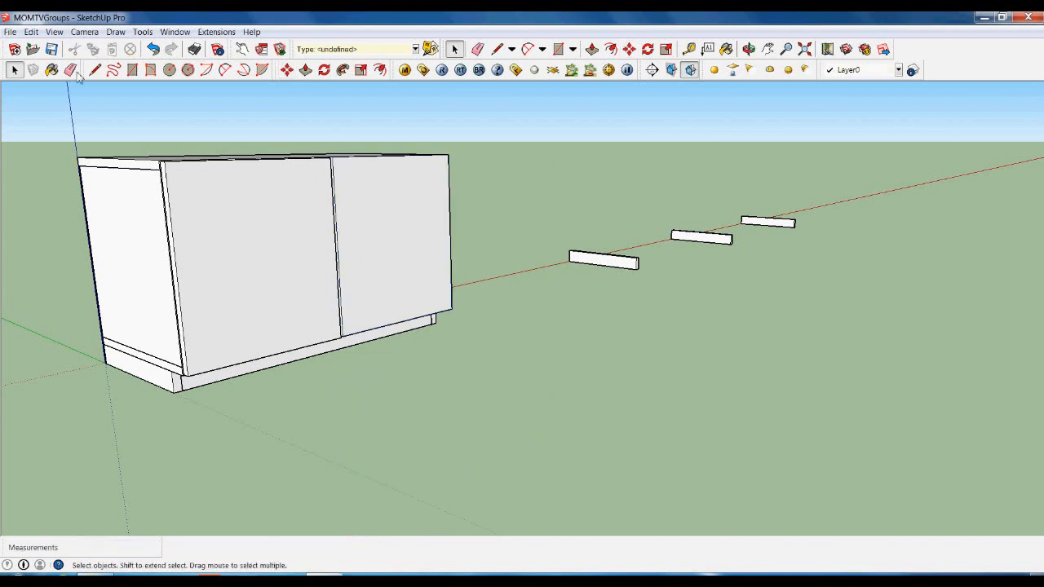
Set the camera to parallel projection and show the model in the standard Front view.
click(72, 34)
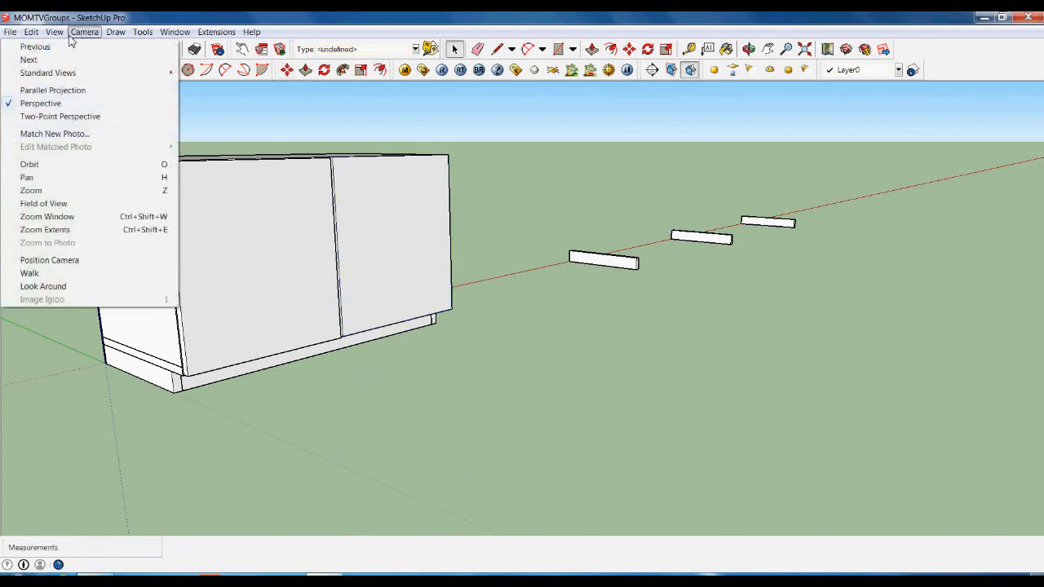
click(57, 89)
click(84, 32)
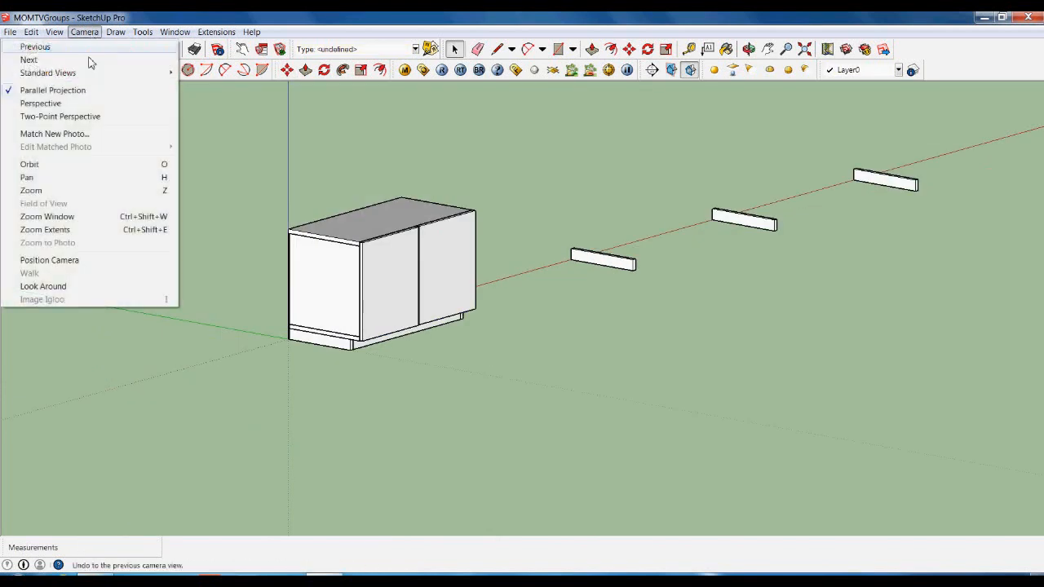
mouse_move(90, 73)
click(208, 98)
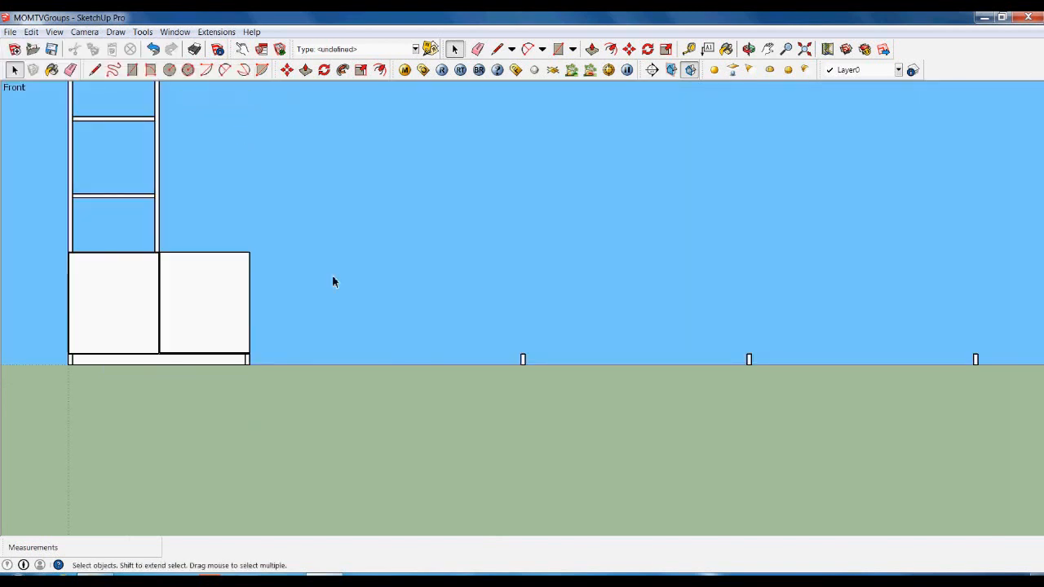
Move the right-hand door down 0.2 cm along the blue axis.
scroll(225, 294, up, 3)
click(190, 321)
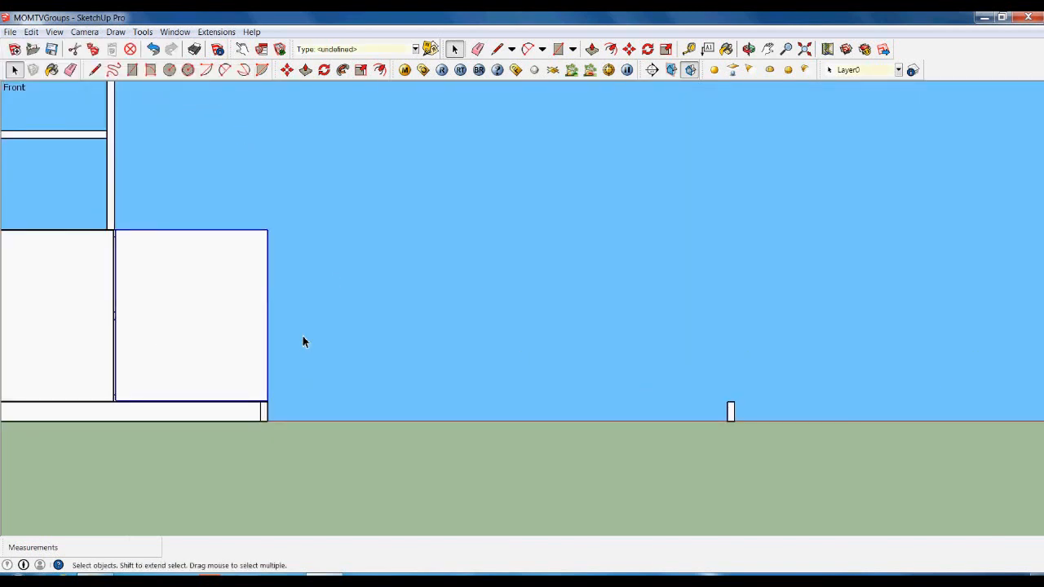
key(l)
key(m)
click(334, 298)
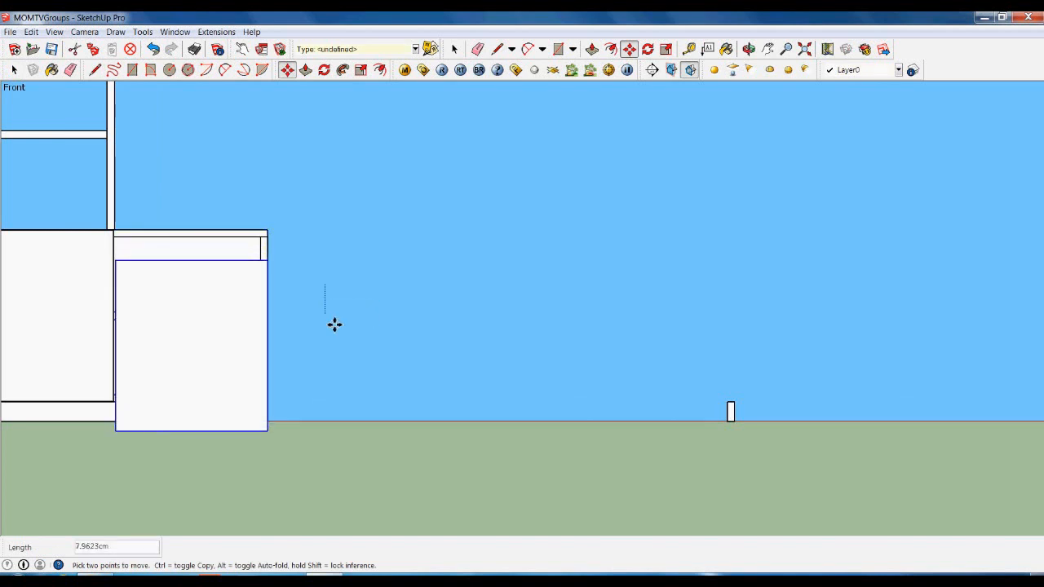
text(2)
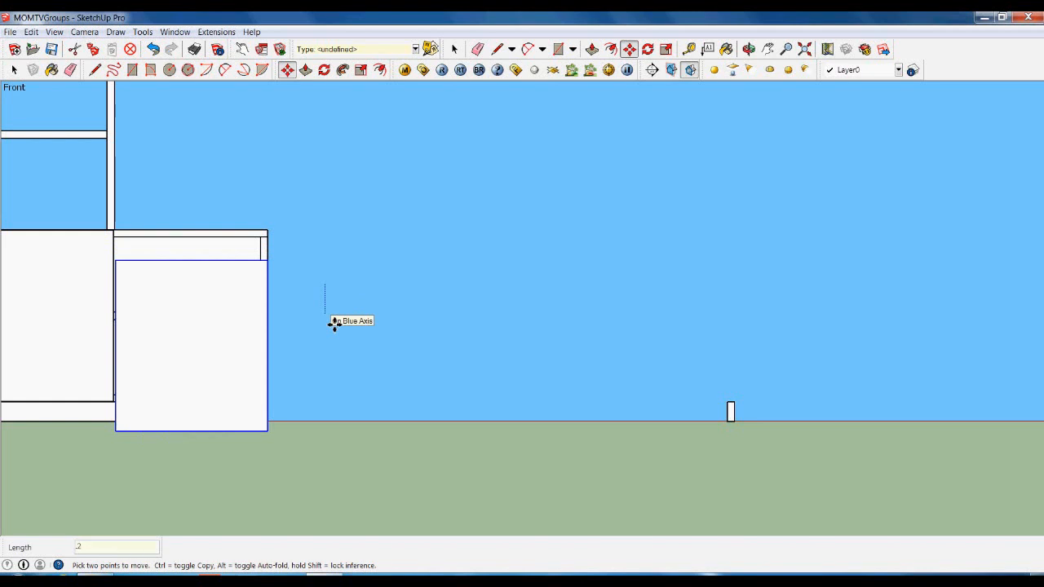
key(Return)
Shift the right-hand door 0.2 cm sideways toward the left-hand door.
click(389, 338)
text(2)
key(Return)
key(space)
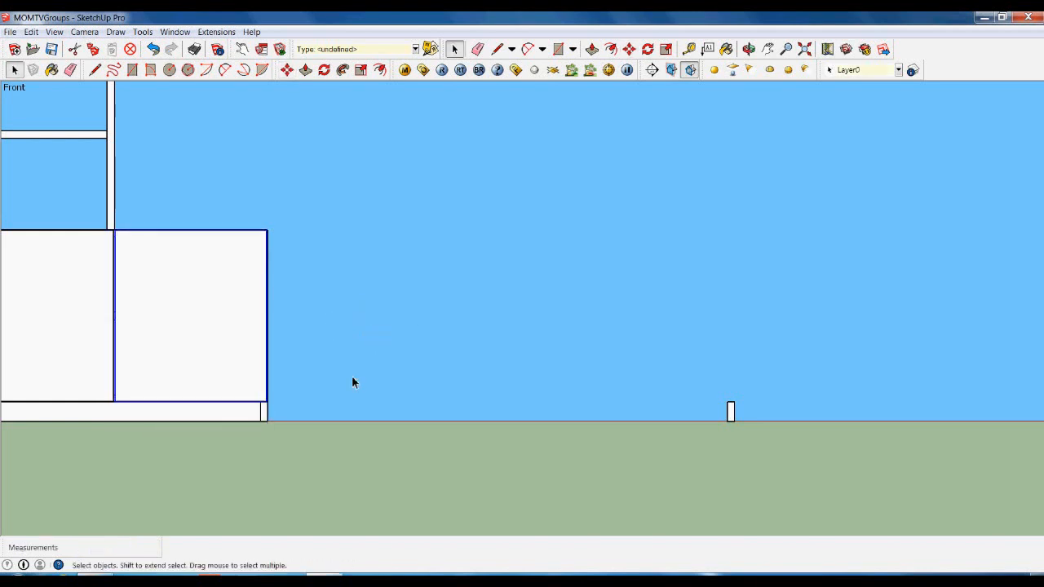
Switch the camera back to perspective and view the finished cabinet doors from above at an angle.
middle_drag(152, 446, 226, 466)
scroll(233, 301, up, 5)
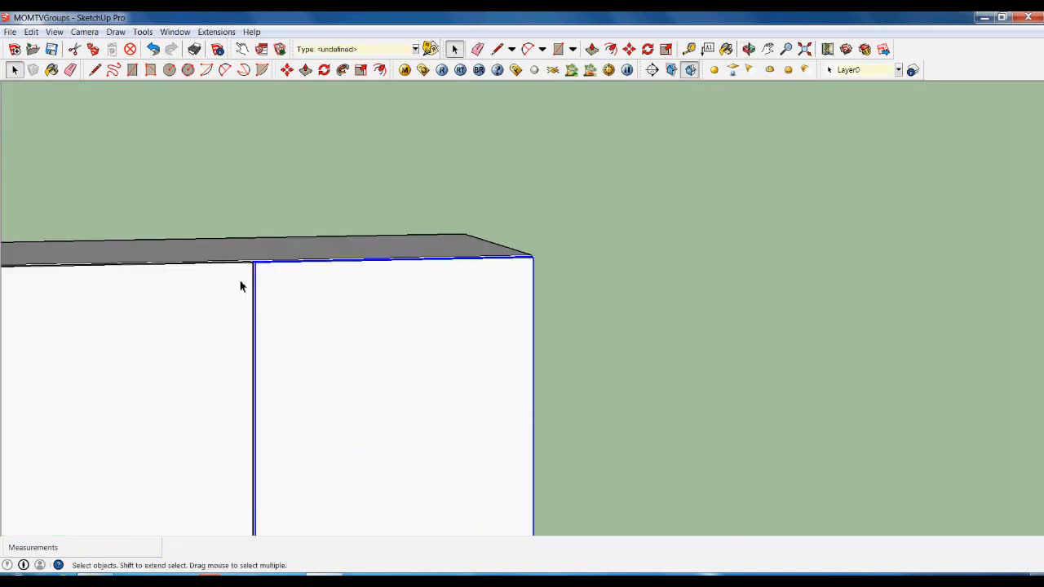
click(84, 32)
click(54, 104)
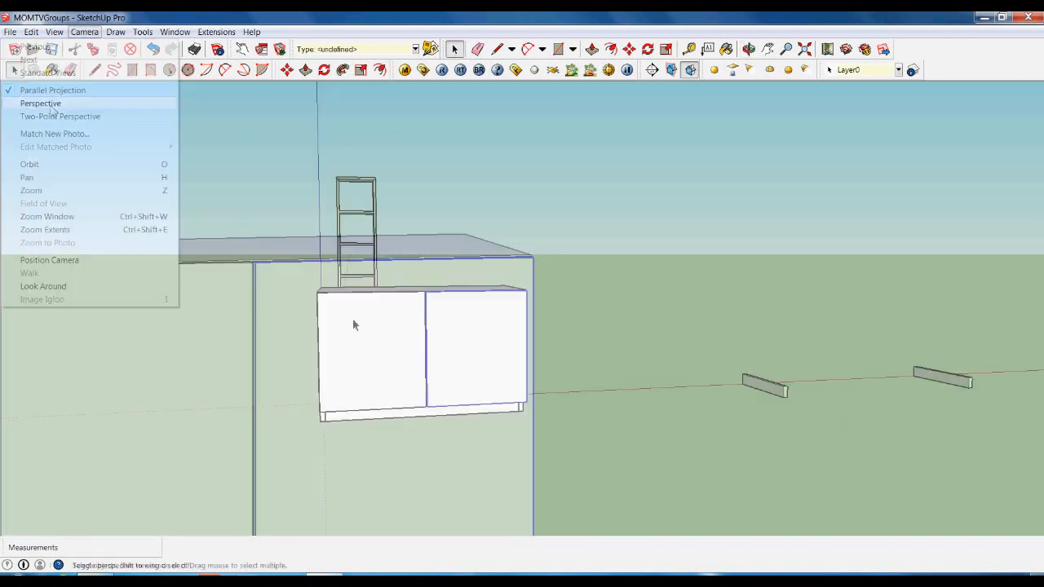
middle_drag(372, 295, 522, 473)
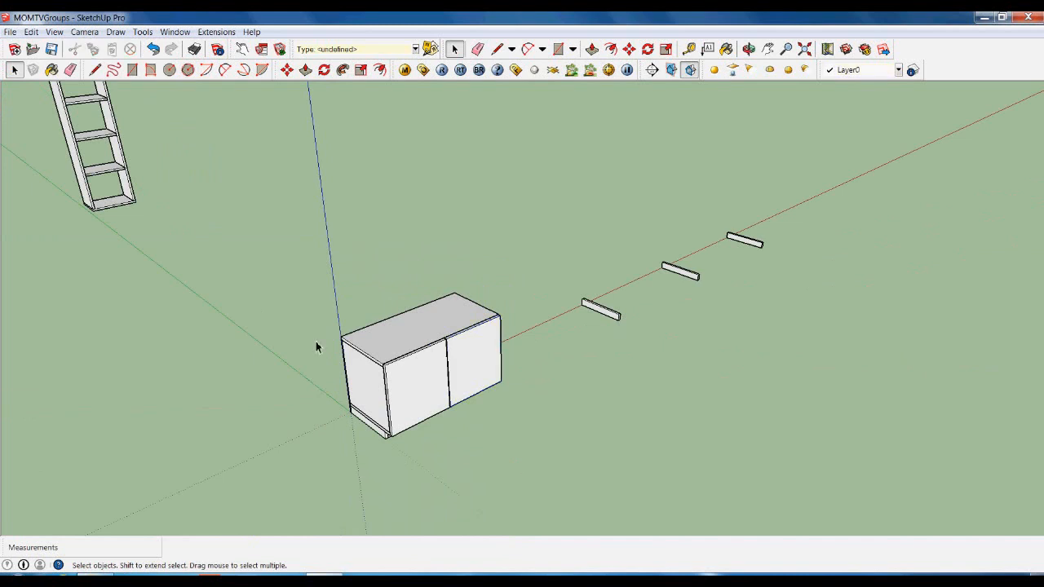
Save the MOMTVGroups model.
click(55, 51)
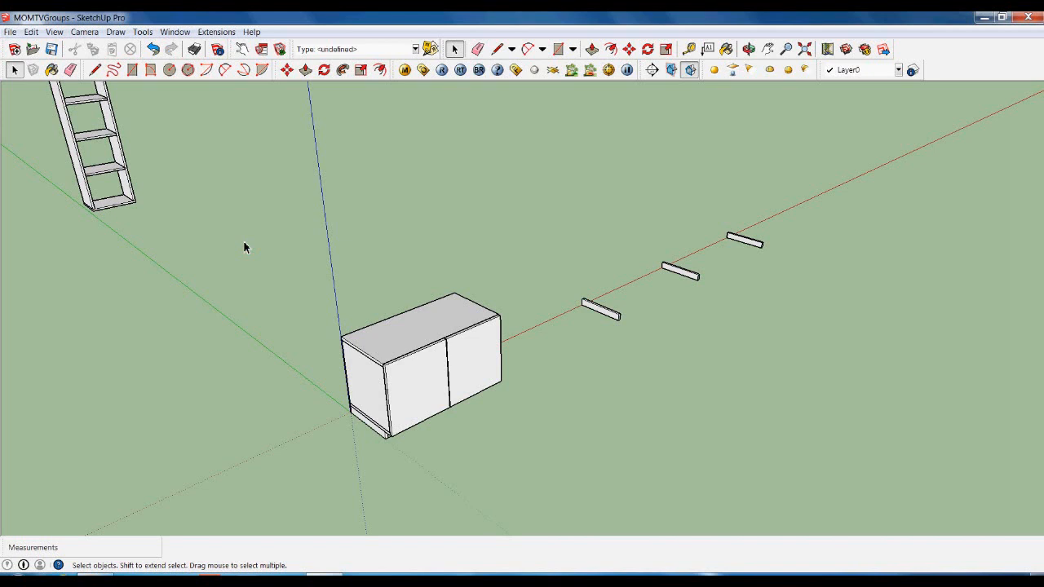
scroll(657, 390, up, 2)
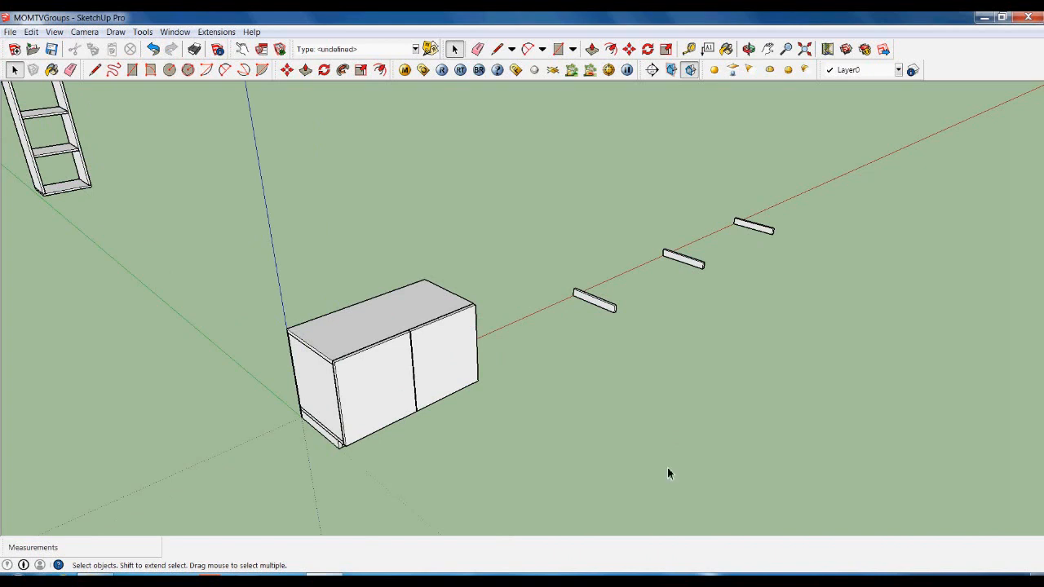
scroll(636, 466, down, 2)
middle_drag(472, 449, 533, 424)
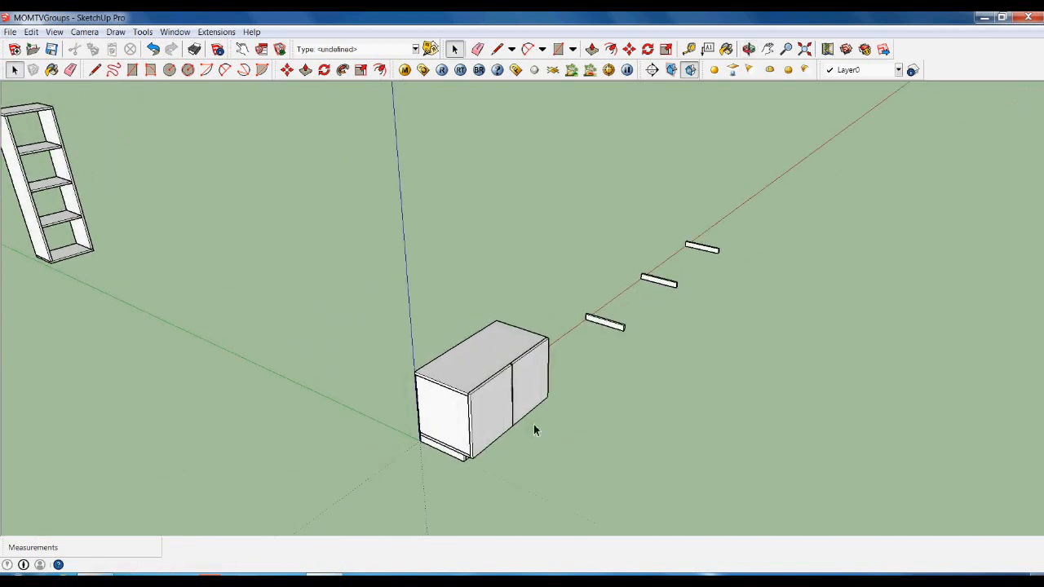
scroll(555, 383, up, 3)
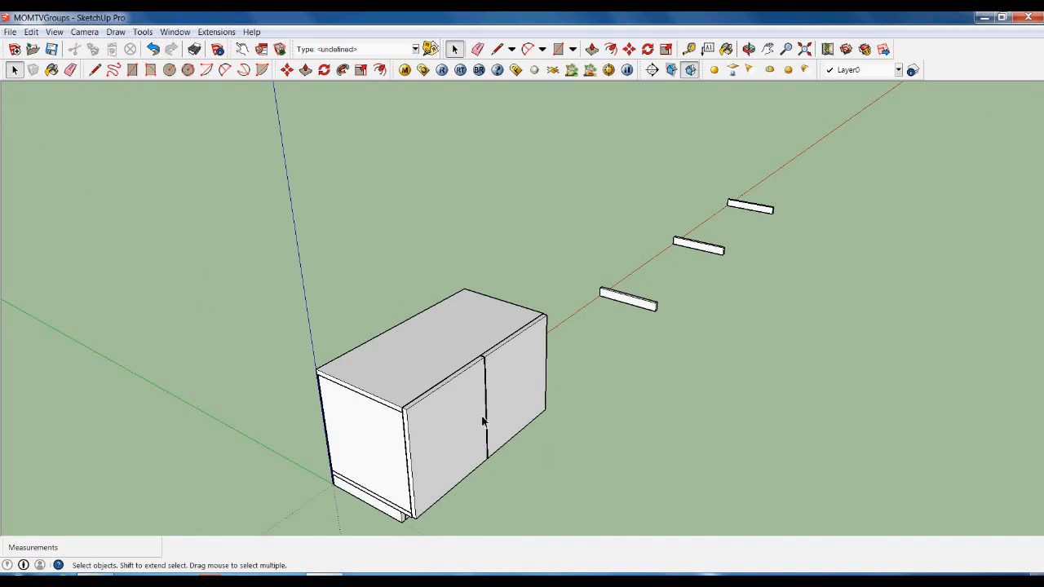
scroll(526, 473, down, 3)
mouse_move(584, 486)
middle_down()
mouse_move(559, 464)
mouse_move(576, 467)
middle_up()
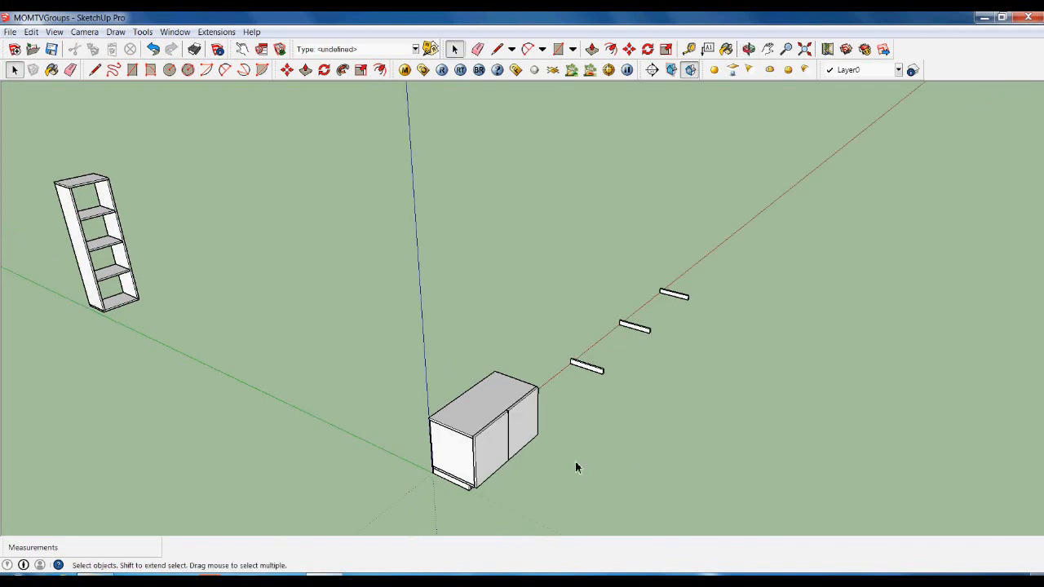
scroll(550, 479, up, 2)
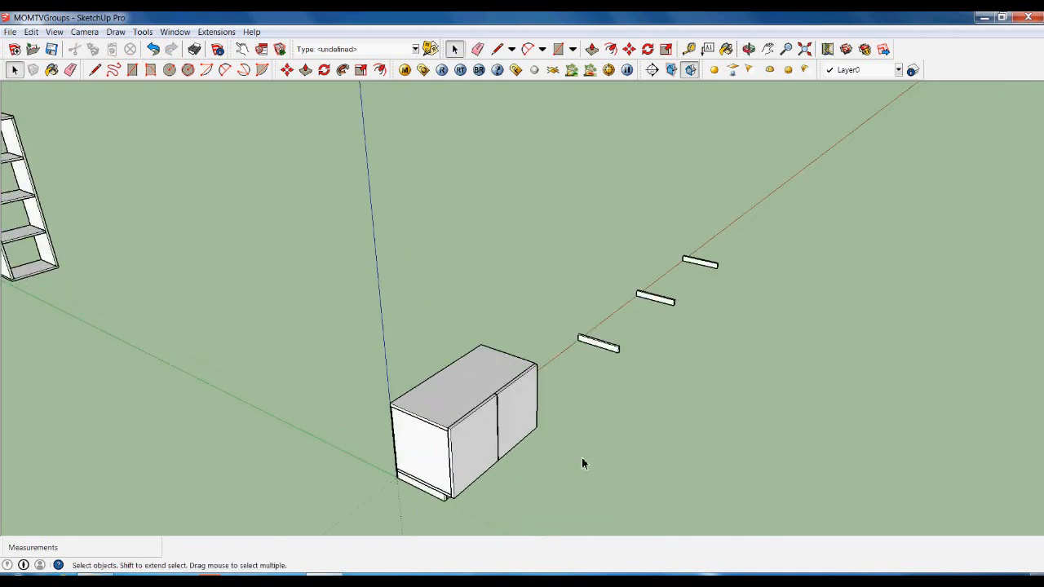
middle_drag(580, 459, 471, 501)
scroll(437, 494, up, 1)
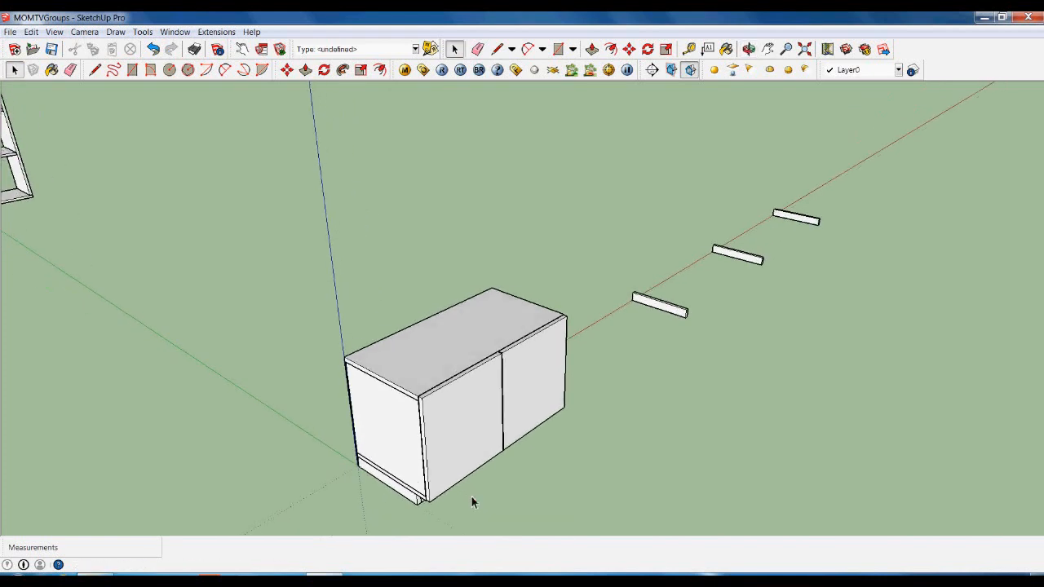
scroll(686, 414, down, 2)
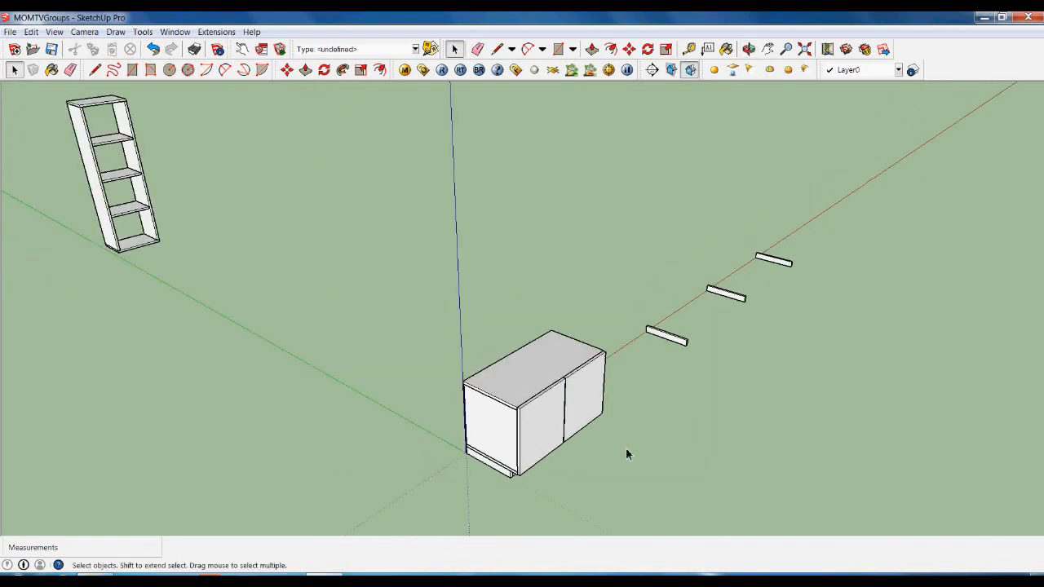
scroll(531, 361, down, 1)
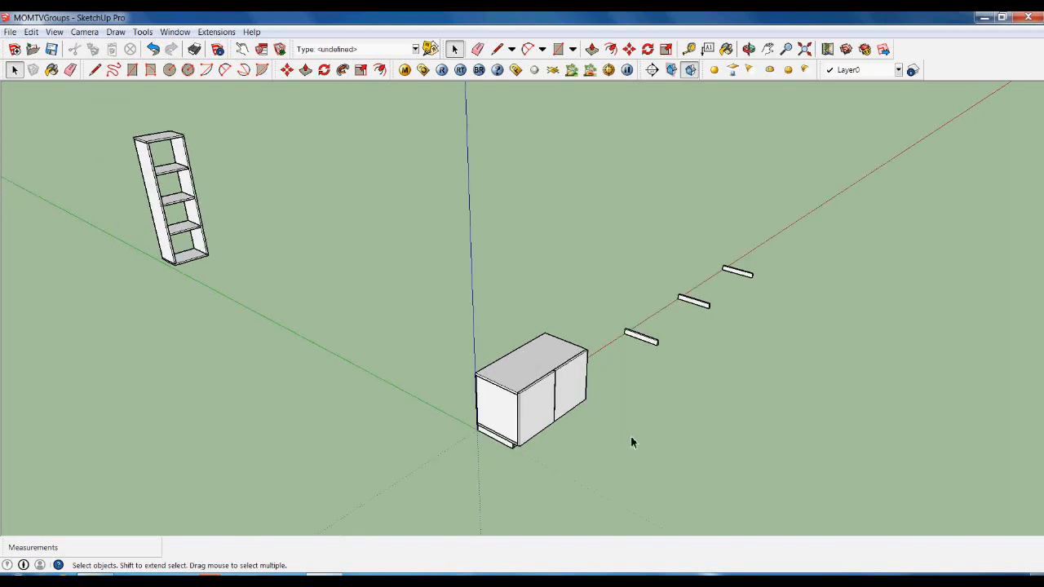
scroll(402, 362, down, 2)
scroll(663, 424, up, 3)
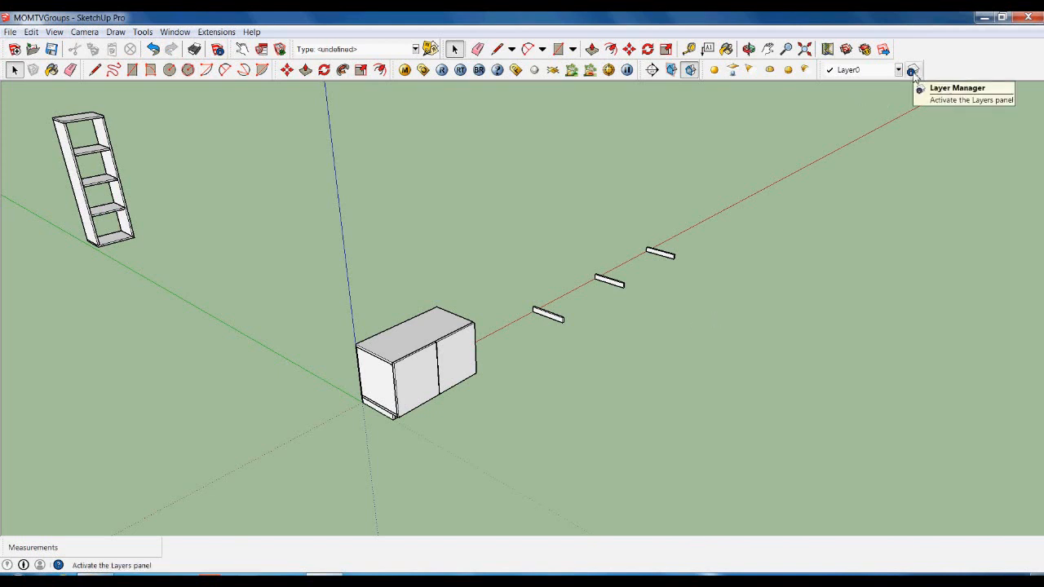
Add two new layers to the model, named DOOR and PANEL.
click(912, 70)
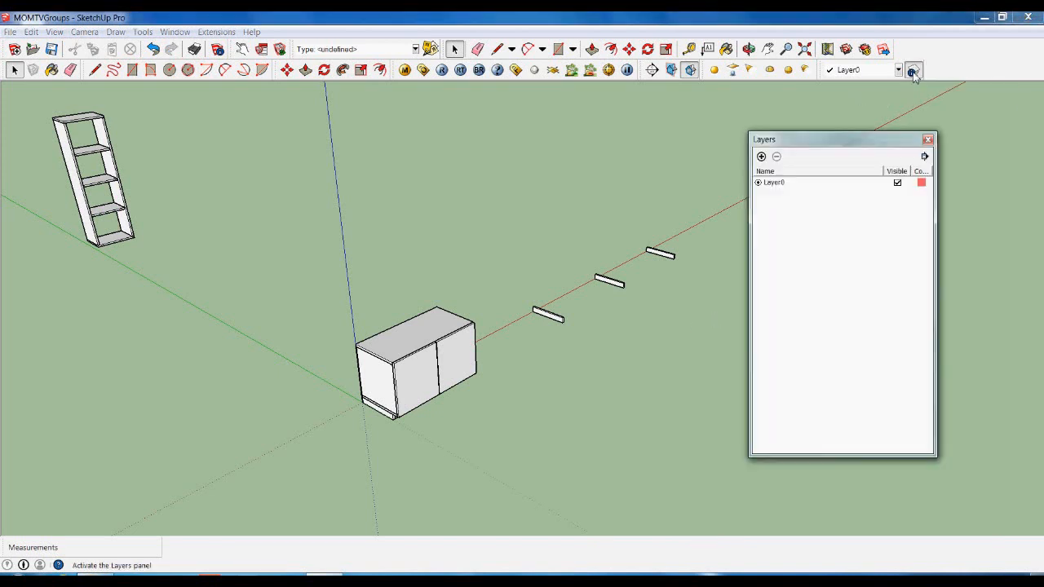
click(762, 156)
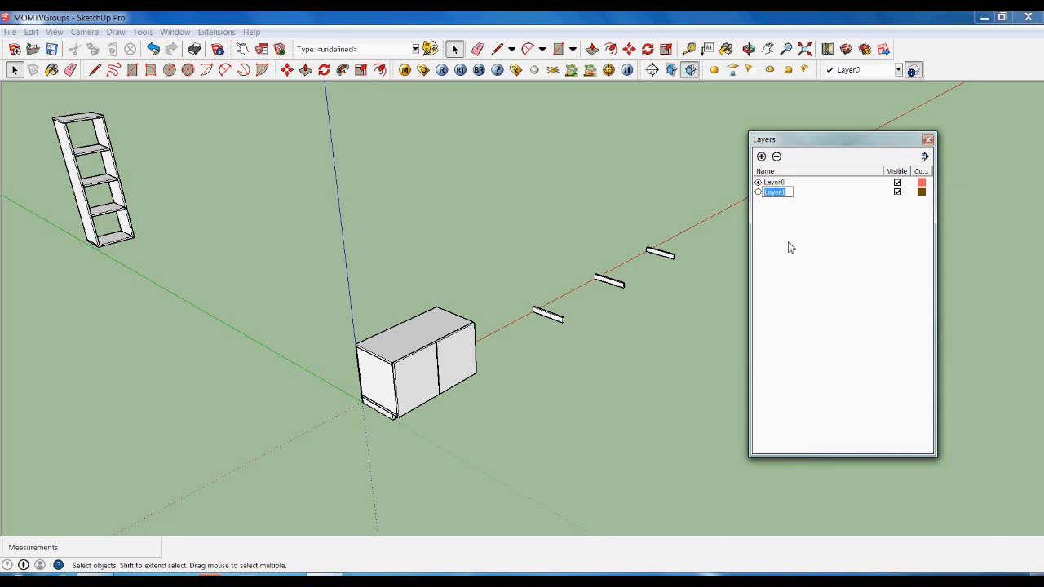
text(Di)
text(OOR)
click(763, 157)
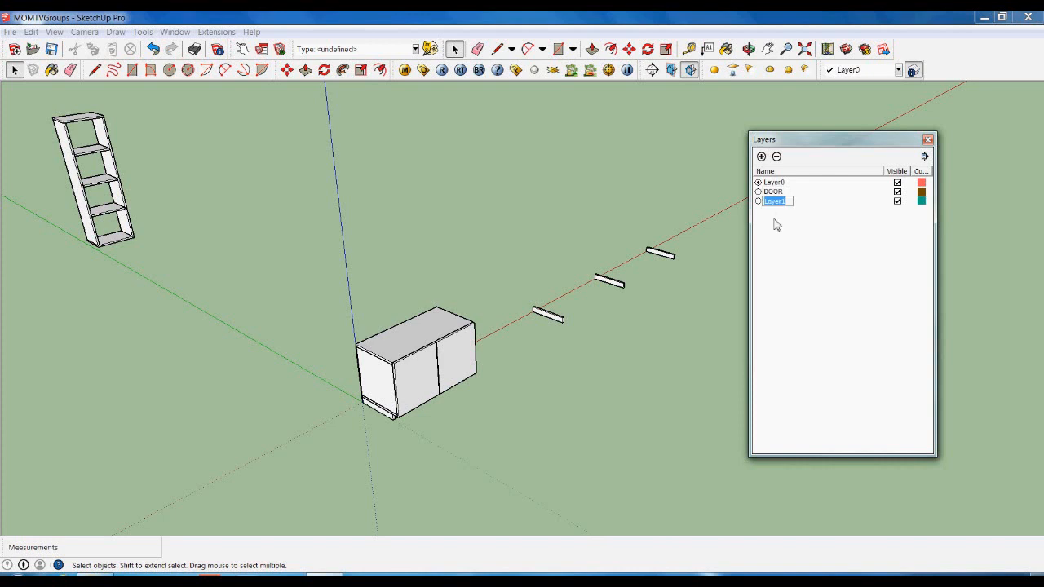
text(PANEL)
Add three more layers named SHELVES1, SHELVES2 and GUIDE, and close the layer manager.
click(762, 156)
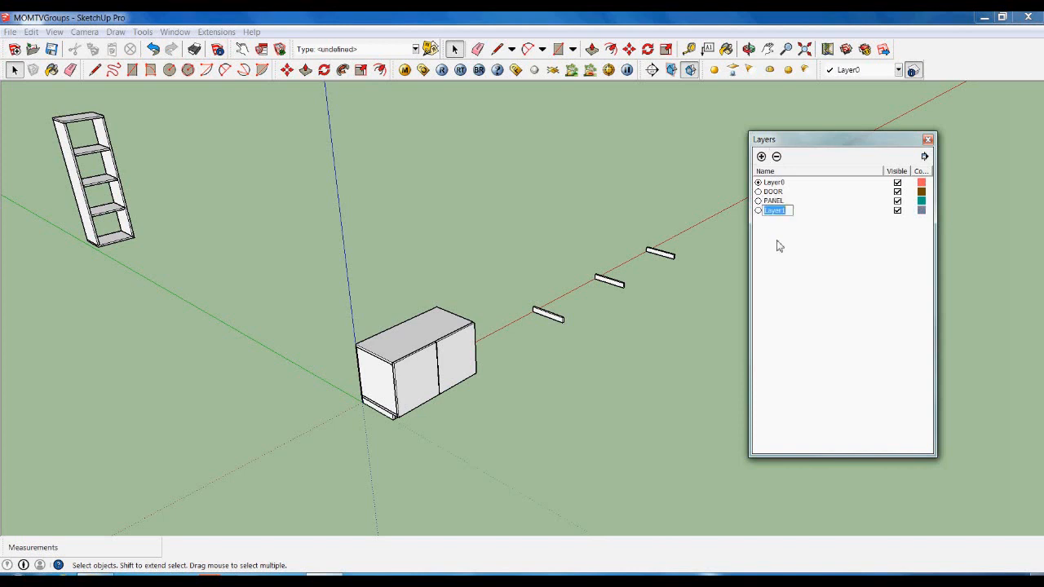
text(SHELVES1)
click(761, 156)
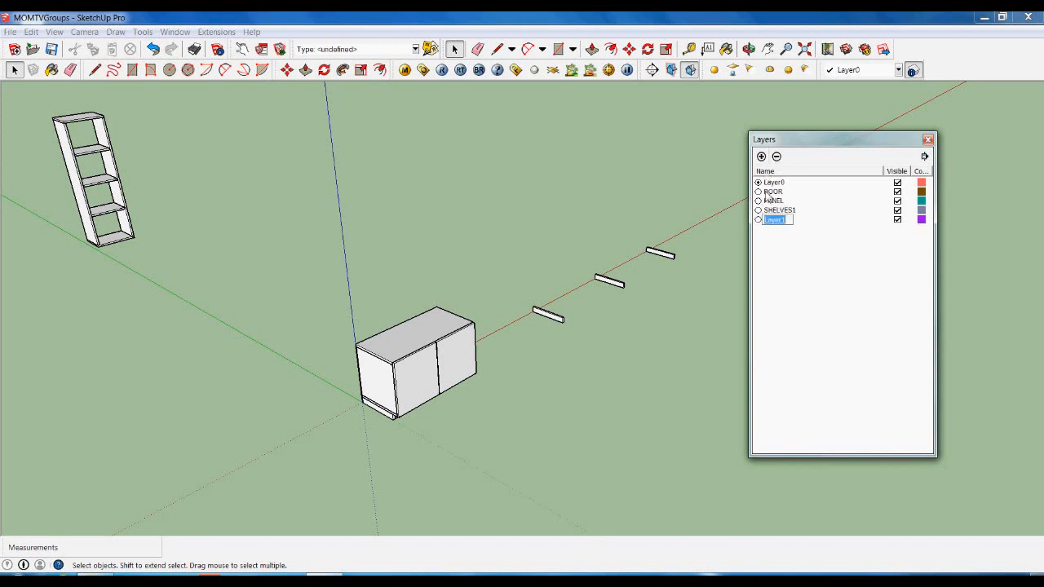
text(SHELVES2)
key(Return)
click(761, 158)
text(GUIDE)
key(Return)
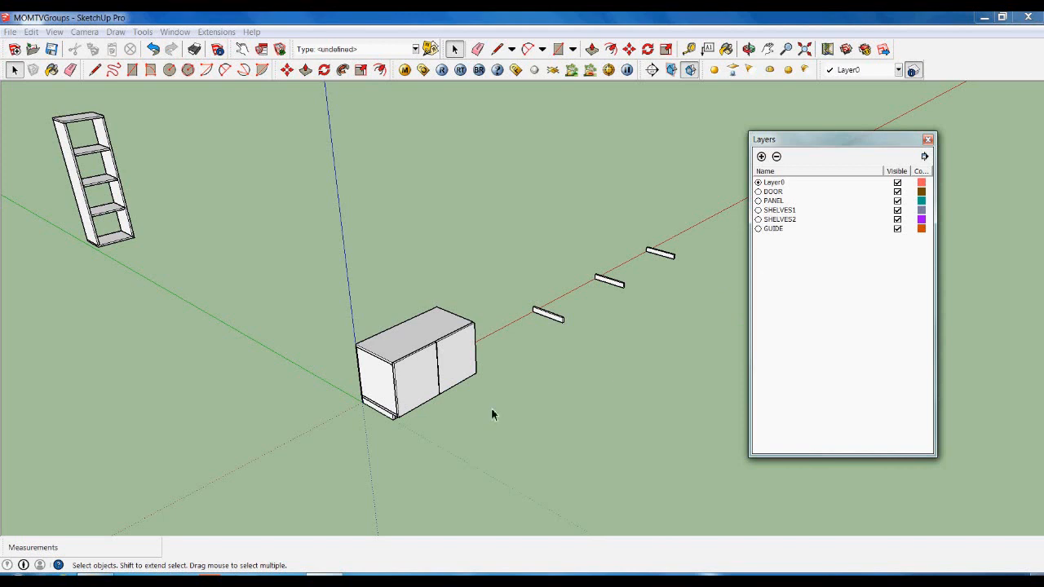
click(928, 139)
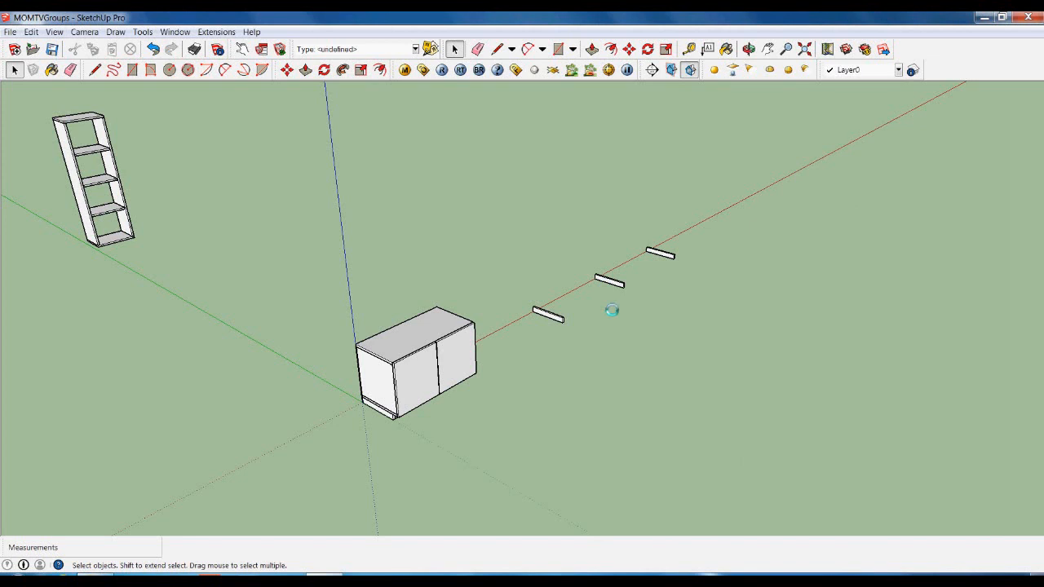
Assign all geometry inside the right-hand cabinet door group to the DOOR layer and leave the group.
middle_drag(604, 305, 514, 410)
scroll(472, 421, up, 3)
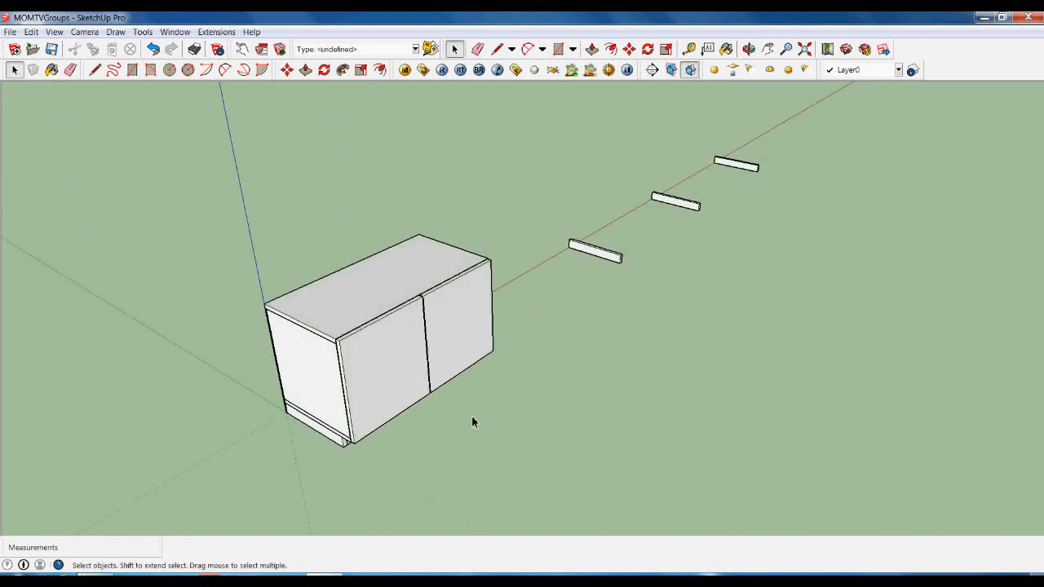
click(461, 326)
right_click(461, 311)
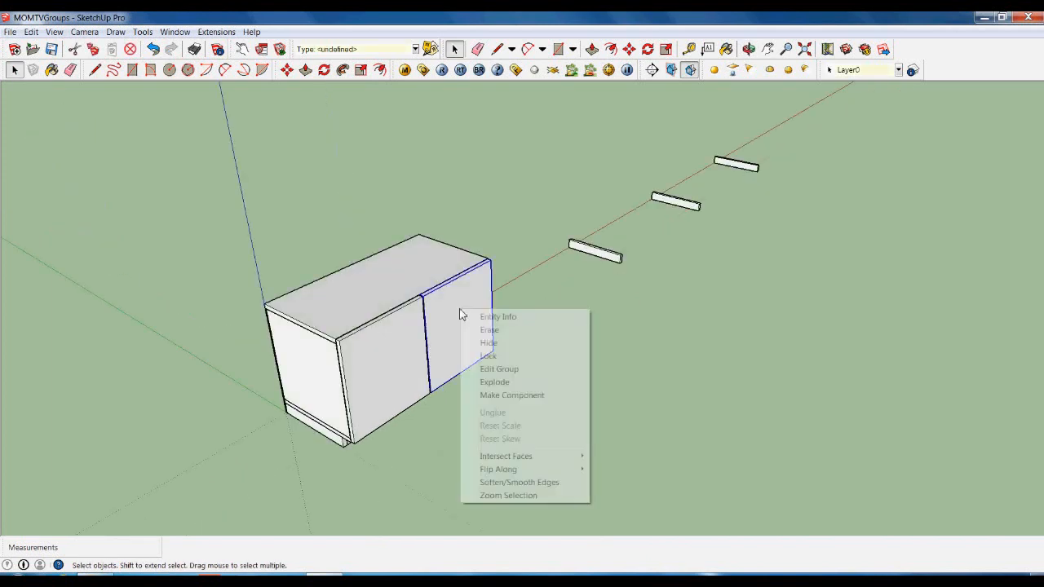
click(499, 369)
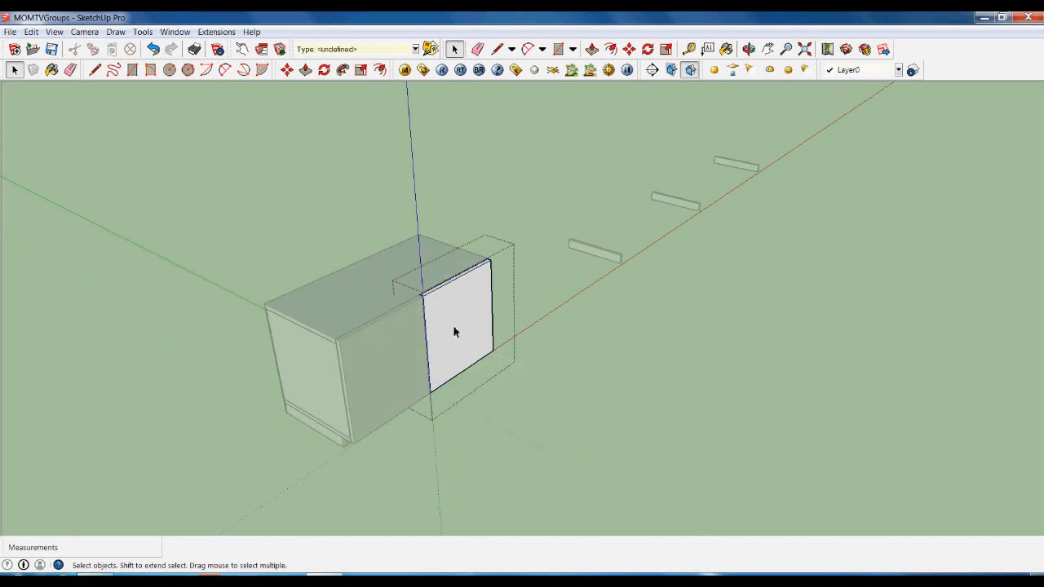
click(454, 330)
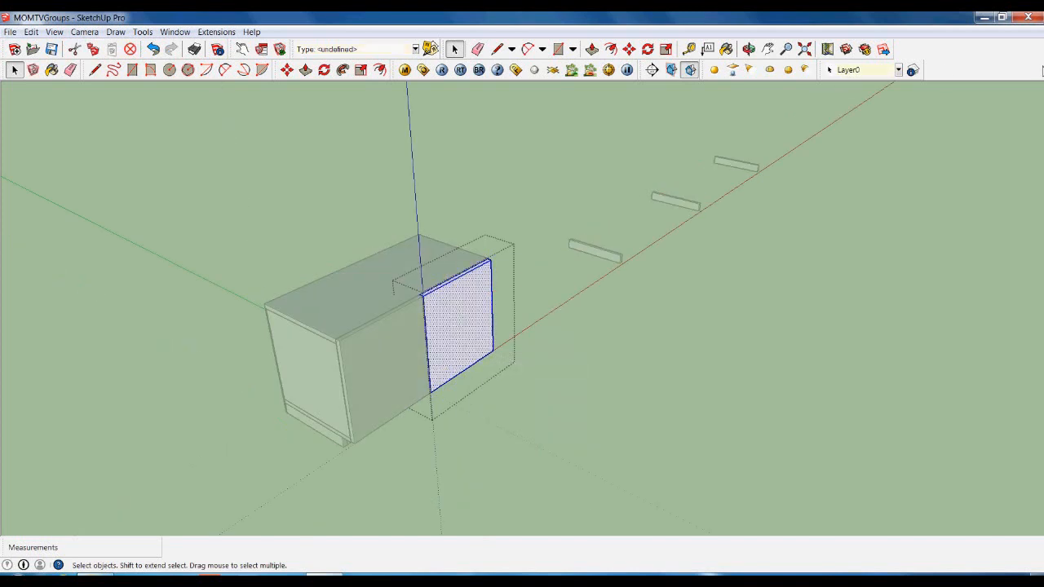
click(898, 70)
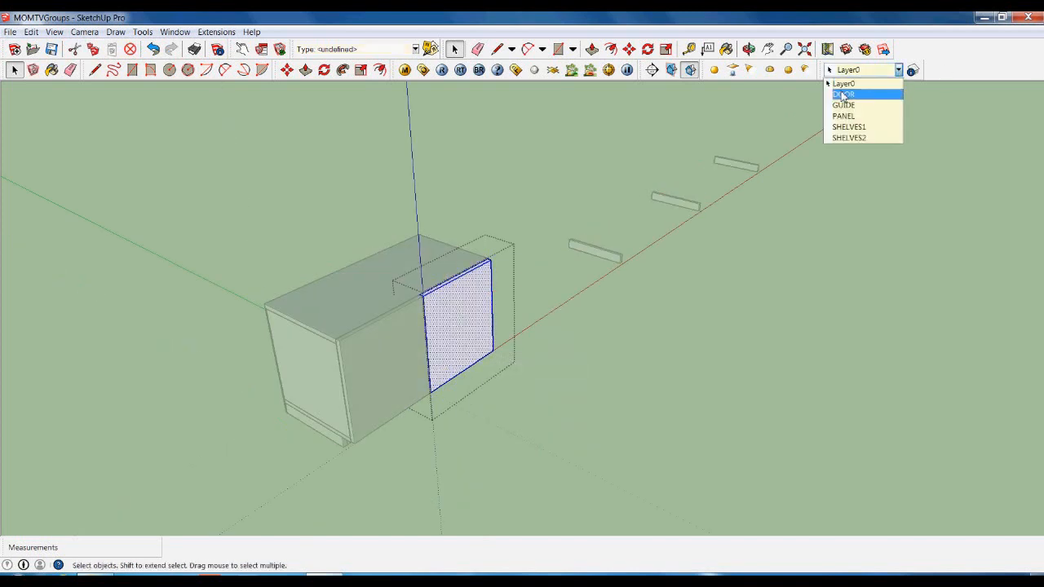
click(844, 95)
click(771, 253)
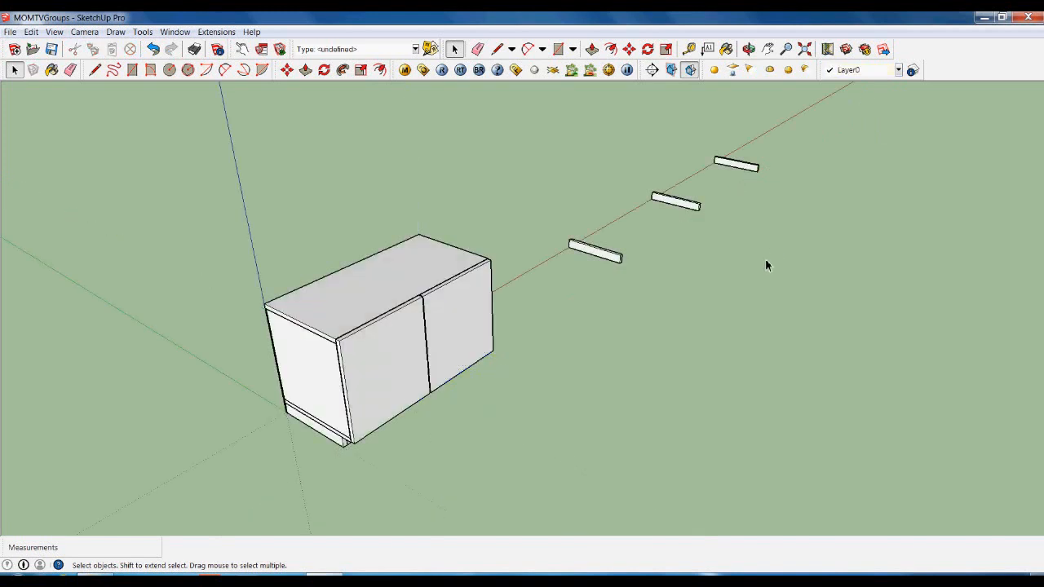
Assign all geometry inside the left-hand cabinet door group to the DOOR layer and leave the group.
click(389, 354)
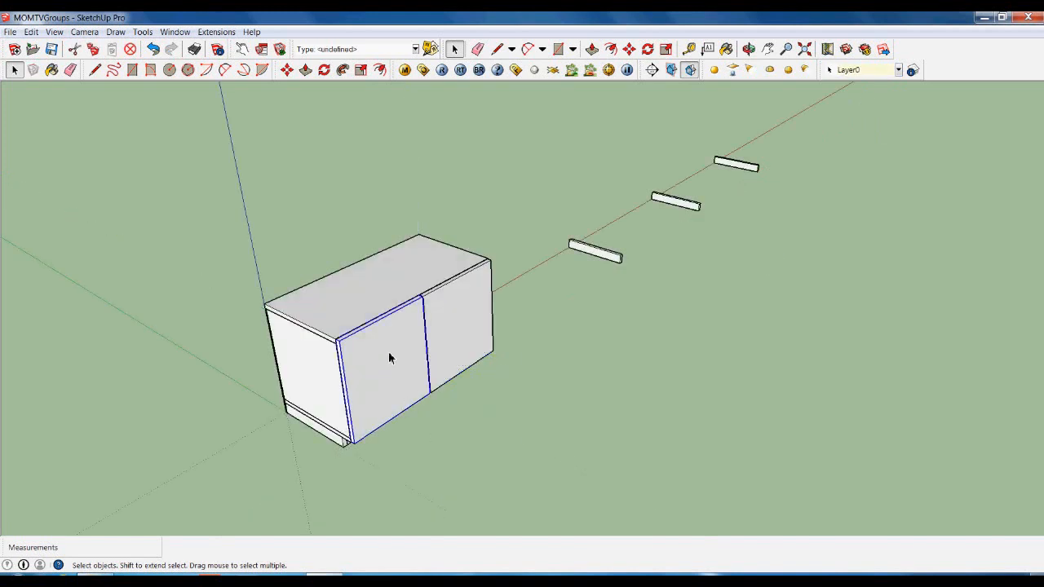
right_click(390, 354)
click(424, 406)
click(400, 355)
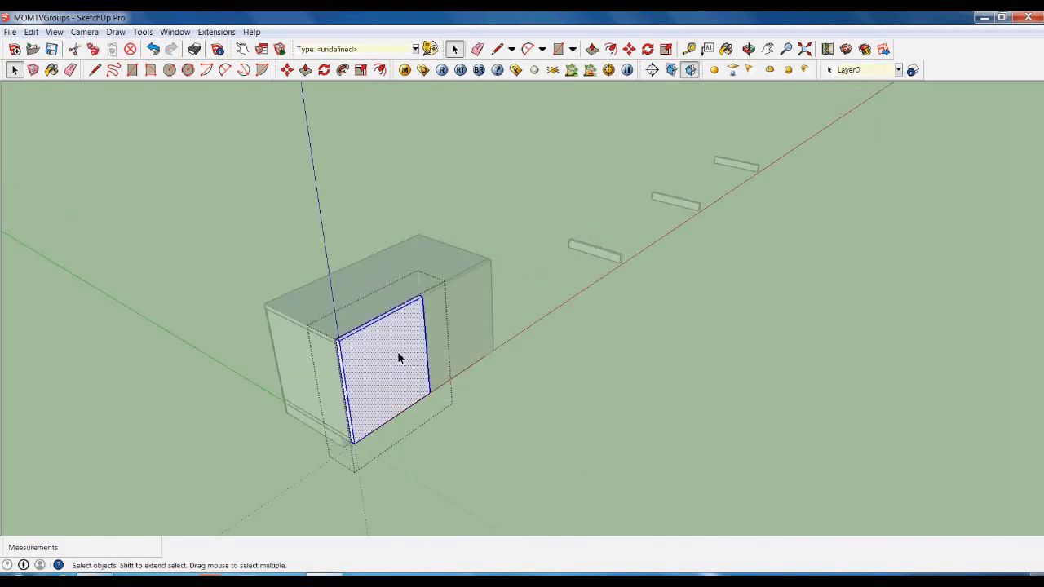
click(899, 70)
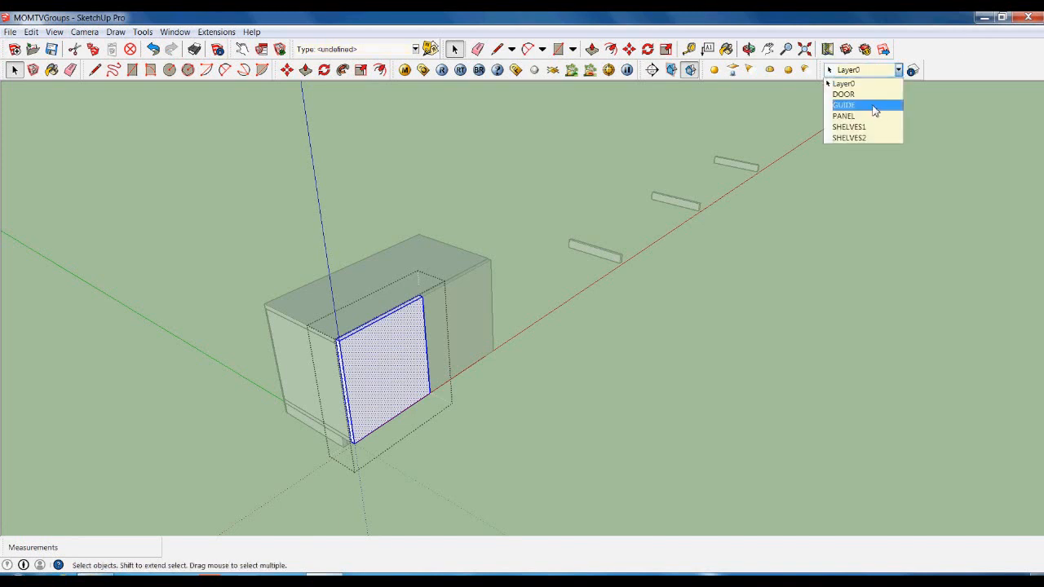
click(874, 96)
click(829, 214)
Move both doors together 250 cm along the red axis, away from the cabinet and the three loose strips.
scroll(805, 310, down, 3)
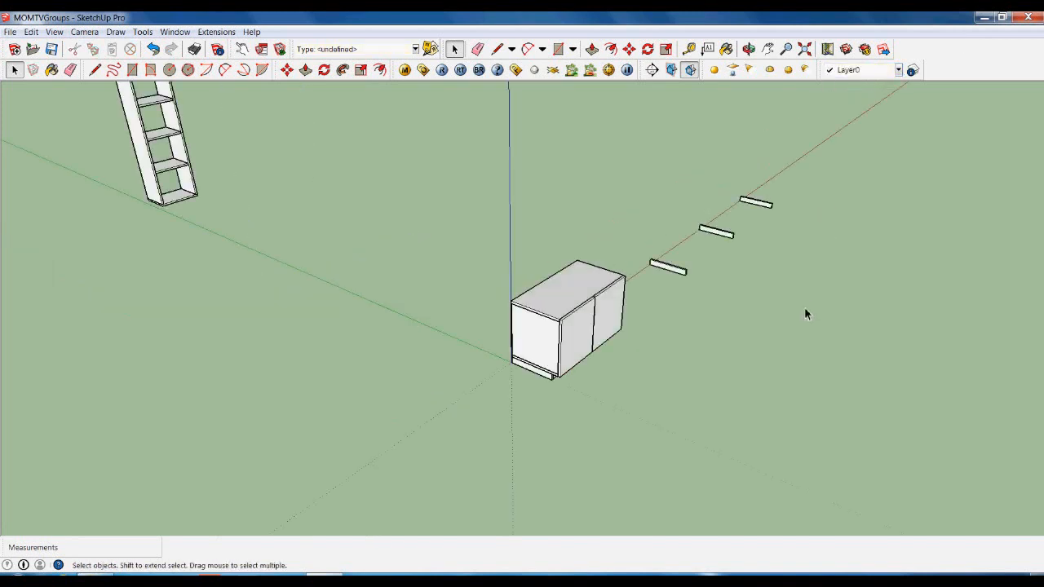
scroll(805, 314, down, 2)
middle_drag(564, 271, 616, 310)
scroll(717, 344, up, 2)
middle_drag(718, 344, 613, 359)
click(620, 371)
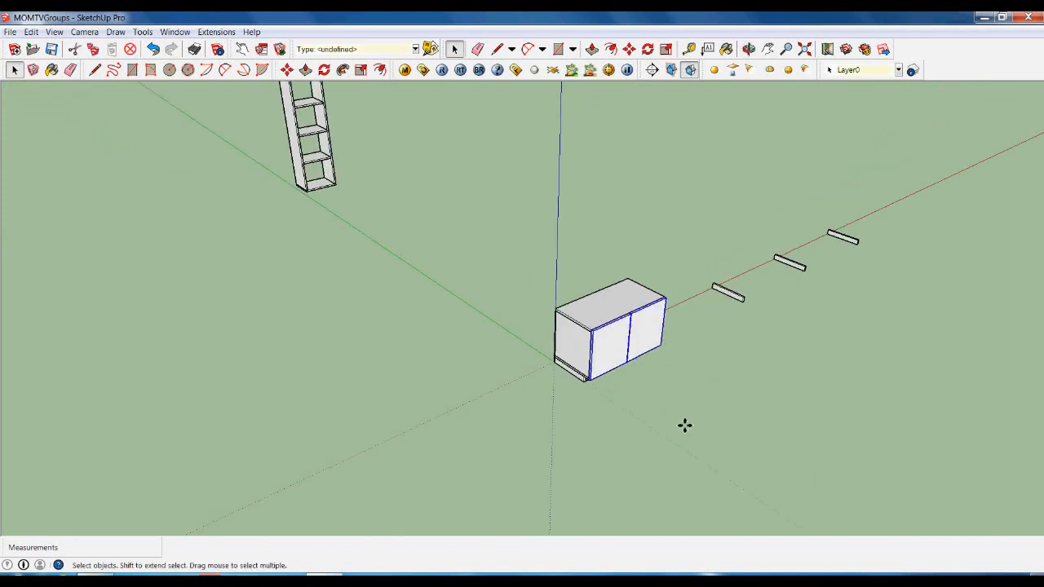
key(m)
click(746, 429)
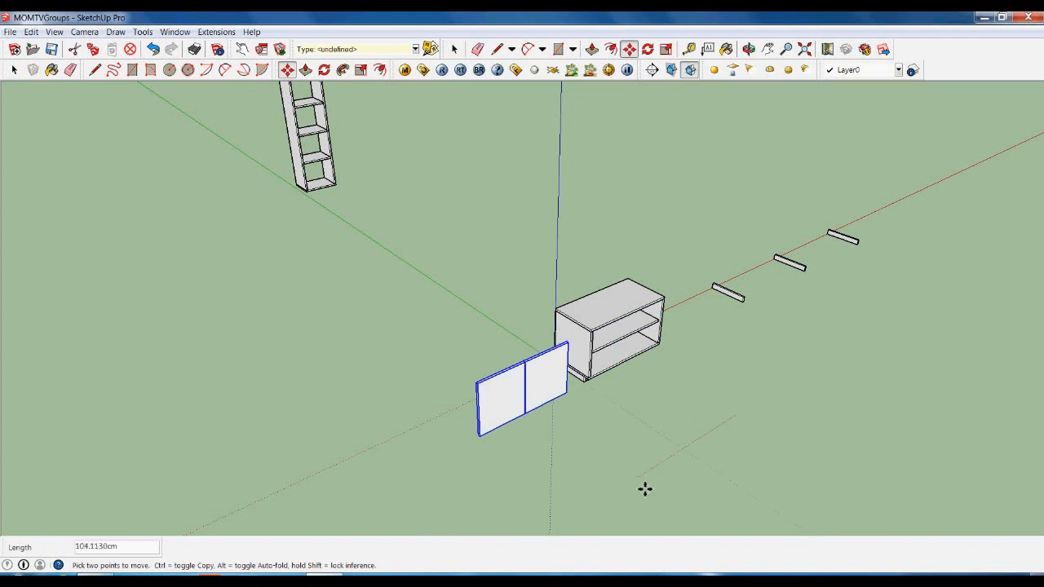
text(250)
key(Return)
key(space)
click(651, 408)
Assign all geometry inside the TV cabinet's middle shelf group to the SHELVES1 layer and leave the group.
click(630, 341)
right_click(631, 341)
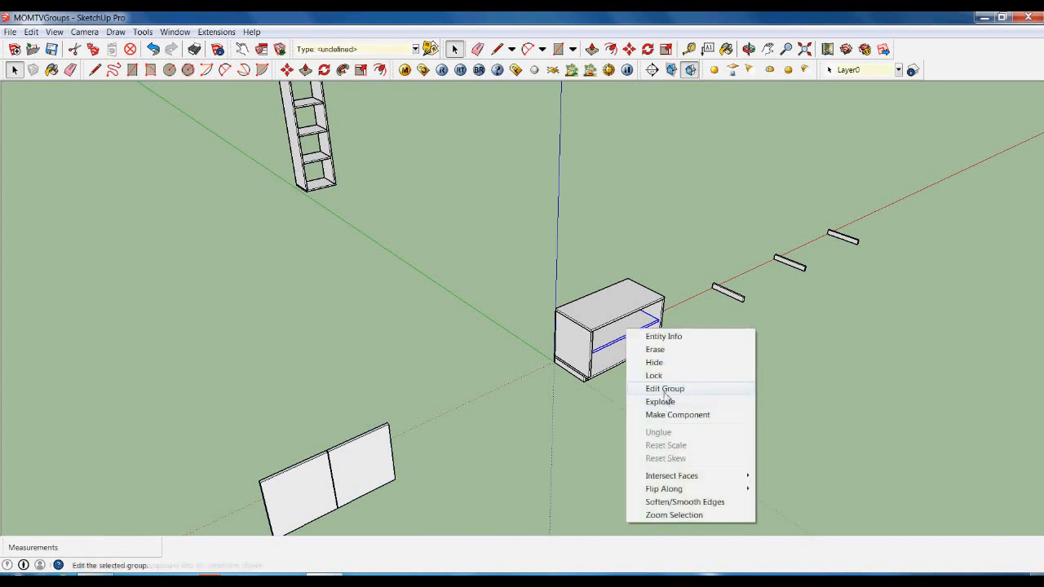
click(662, 391)
middle_drag(664, 398, 629, 329)
click(629, 329)
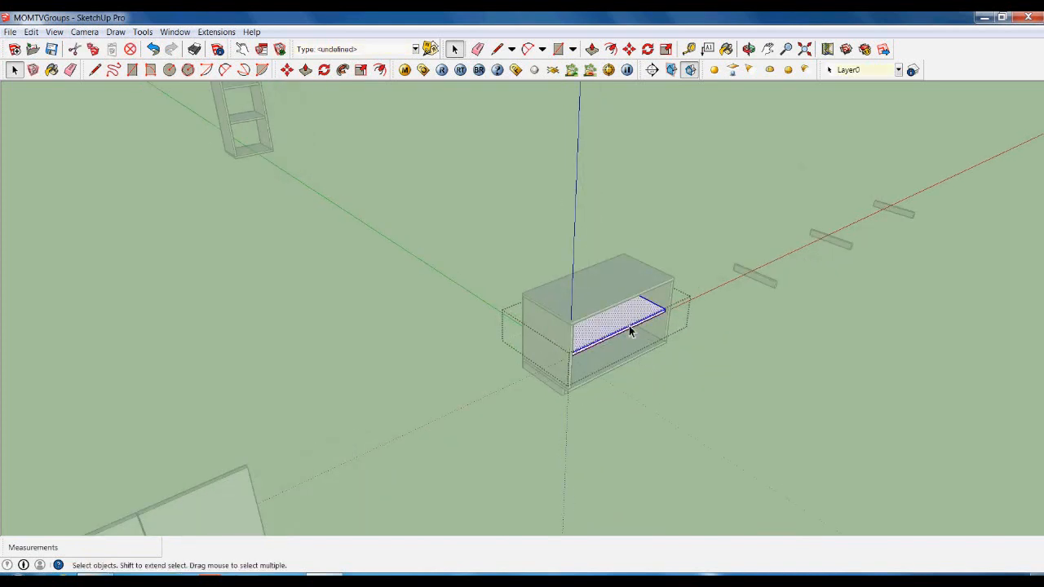
click(899, 71)
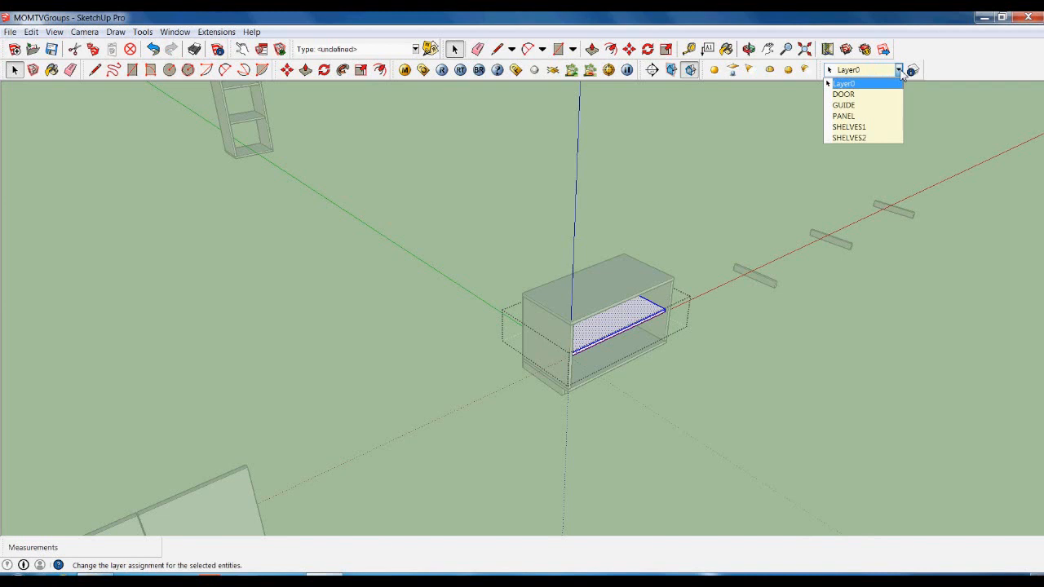
click(867, 130)
click(866, 336)
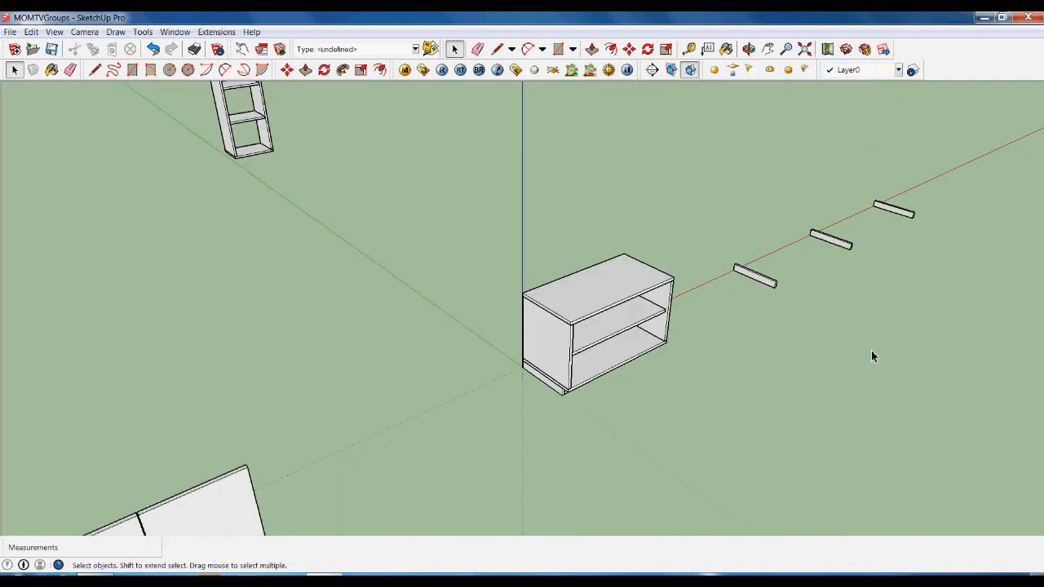
Assign all geometry inside the tall shelving unit's lowest inner shelf group to the SHELVES2 layer and leave the group.
scroll(845, 344, down, 5)
scroll(512, 225, up, 2)
click(497, 221)
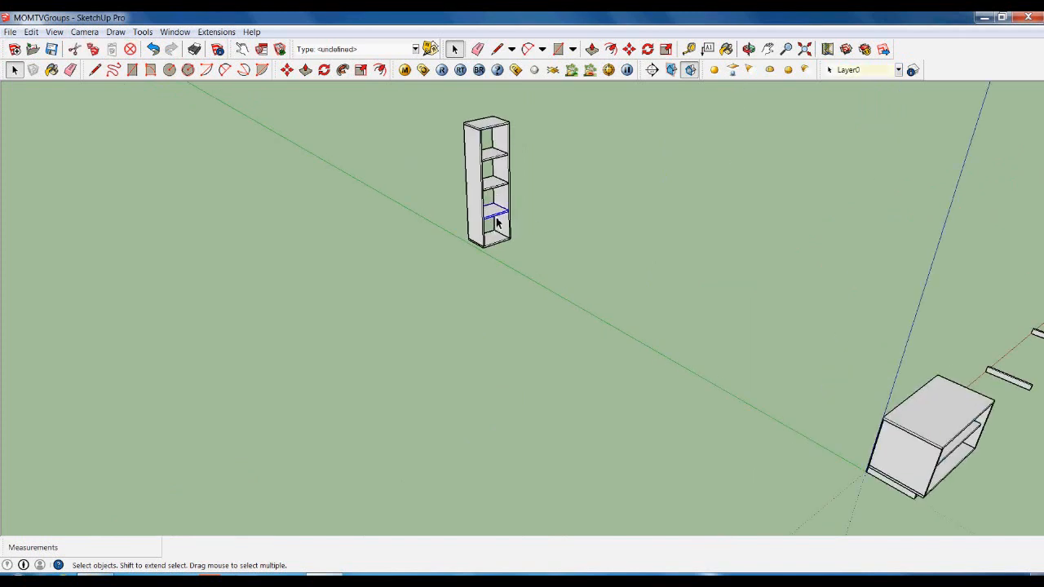
right_click(495, 211)
click(530, 270)
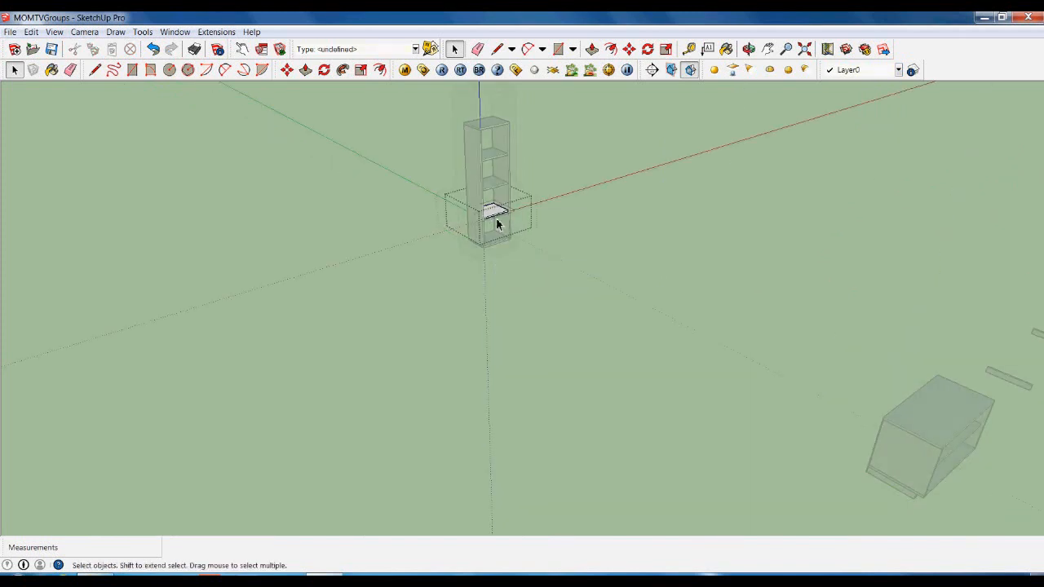
scroll(499, 213, up, 2)
click(497, 214)
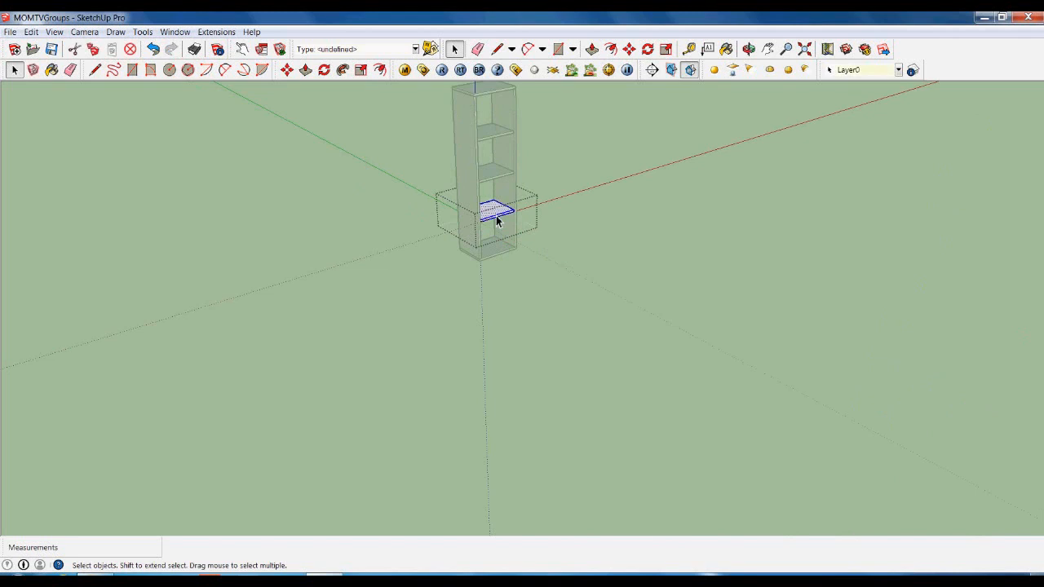
click(888, 73)
click(854, 139)
click(660, 231)
Assign all geometry inside the tall unit's middle inner shelf group to the SHELVES2 layer and leave the group.
click(496, 178)
right_click(496, 180)
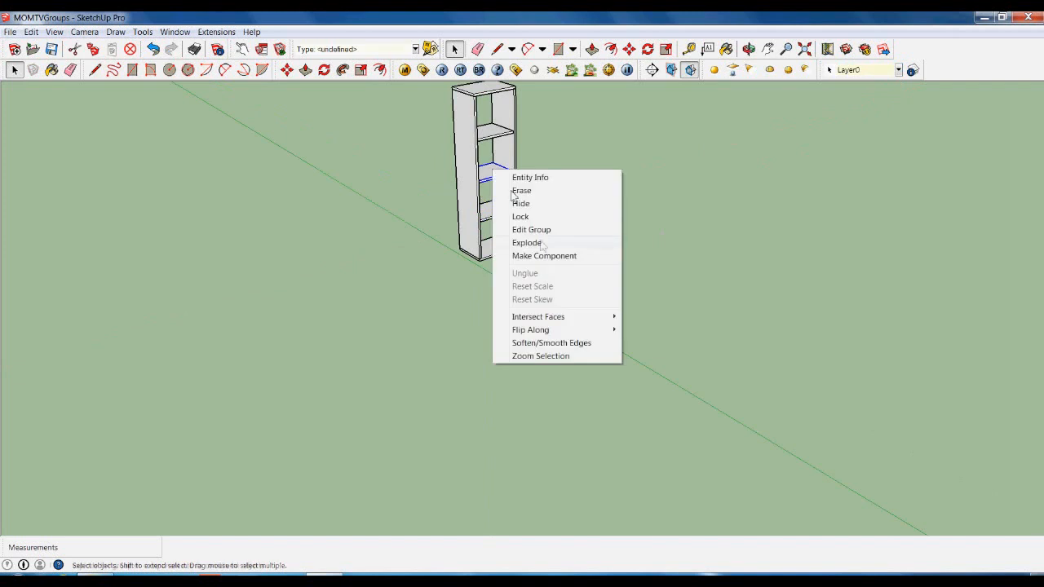
click(534, 230)
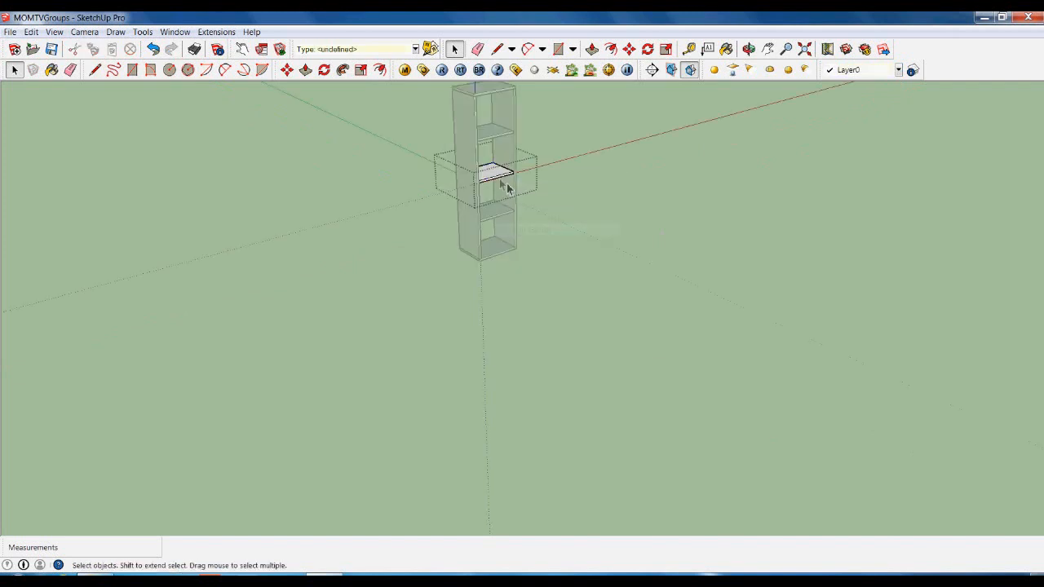
click(865, 70)
click(860, 139)
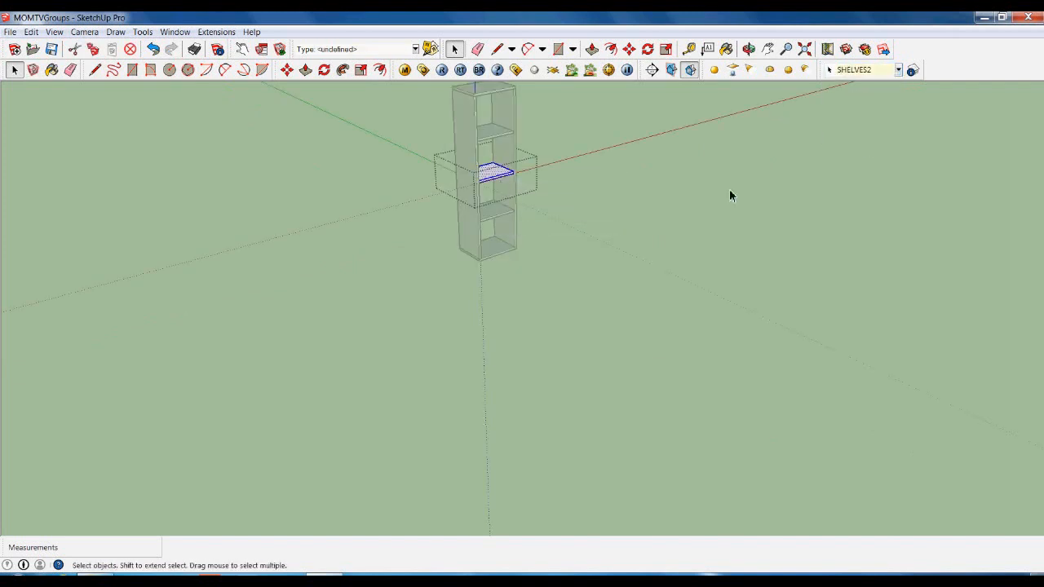
click(588, 187)
Assign all geometry inside the tall unit's uppermost inner shelf group to the SHELVES2 layer and leave the group.
click(496, 144)
right_click(497, 145)
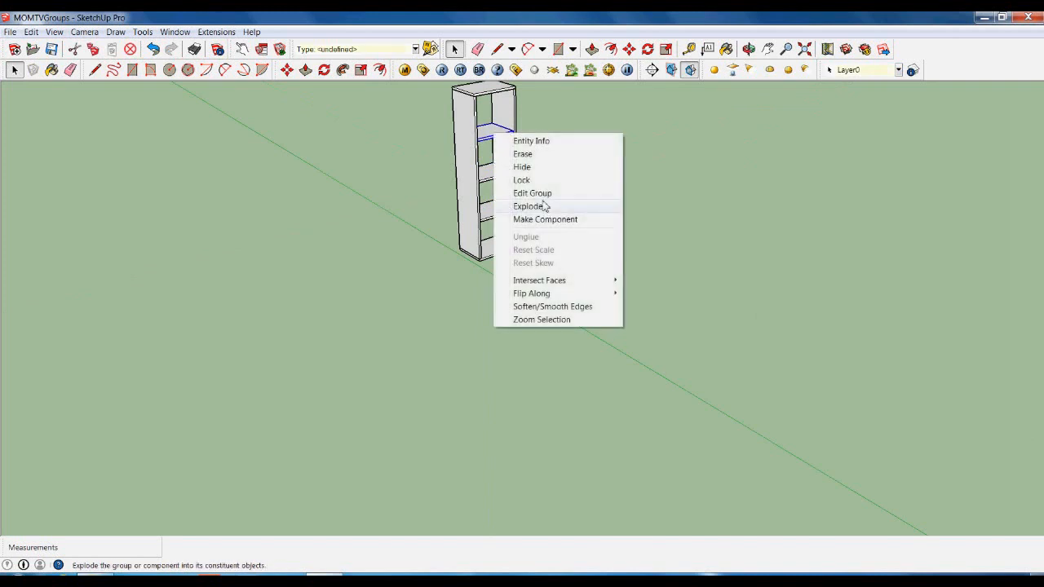
click(537, 194)
click(497, 144)
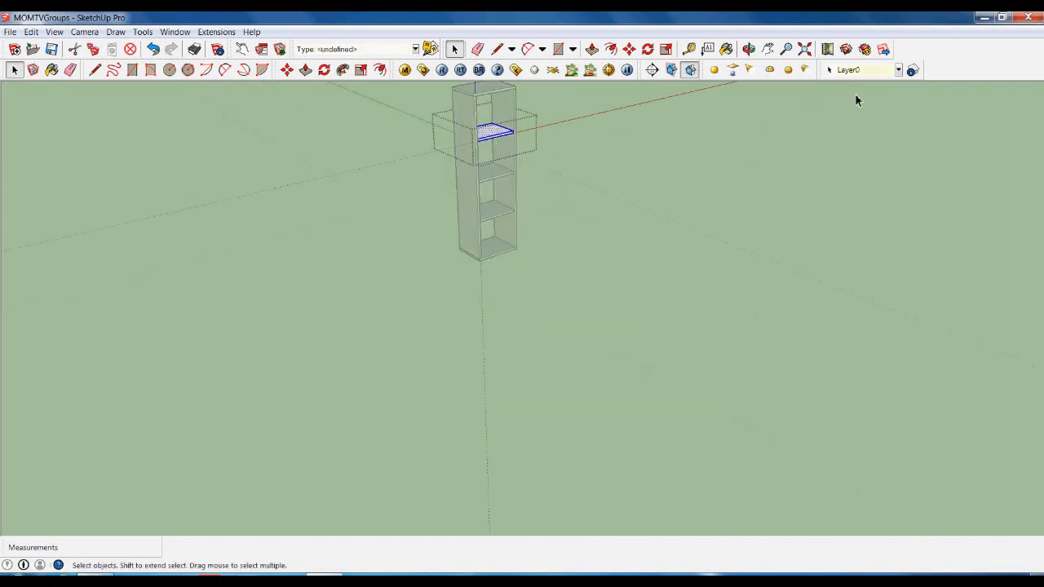
click(898, 70)
click(862, 137)
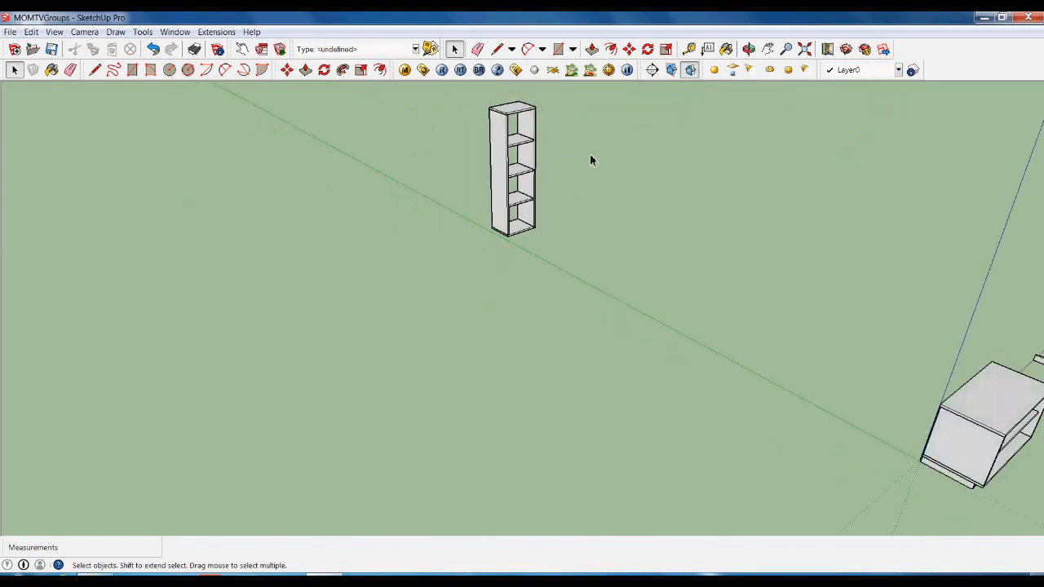
Move both doors together 250 cm along the red axis back onto the TV cabinet's front.
scroll(591, 156, down, 3)
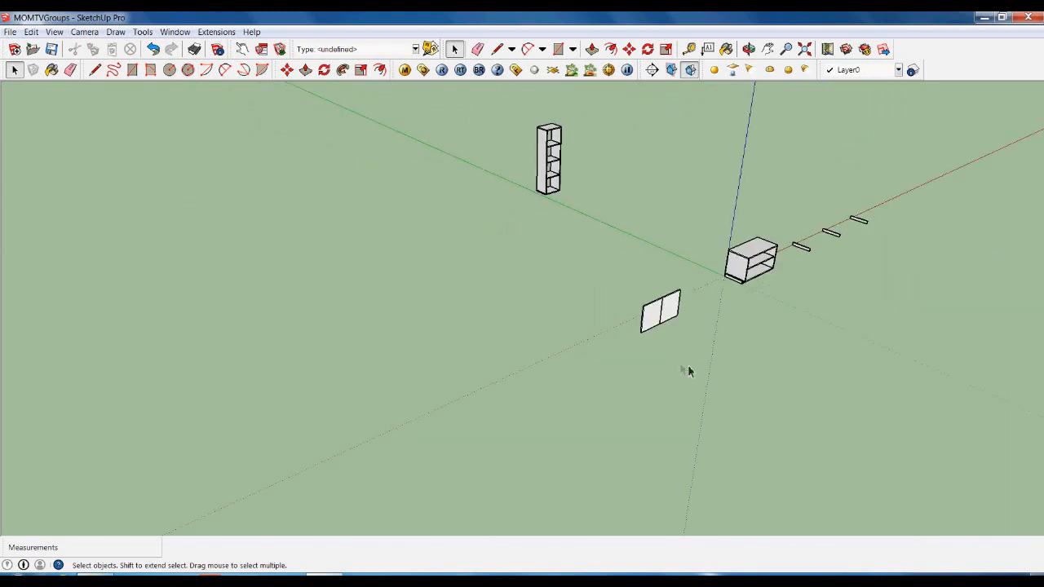
click(655, 314)
key(m)
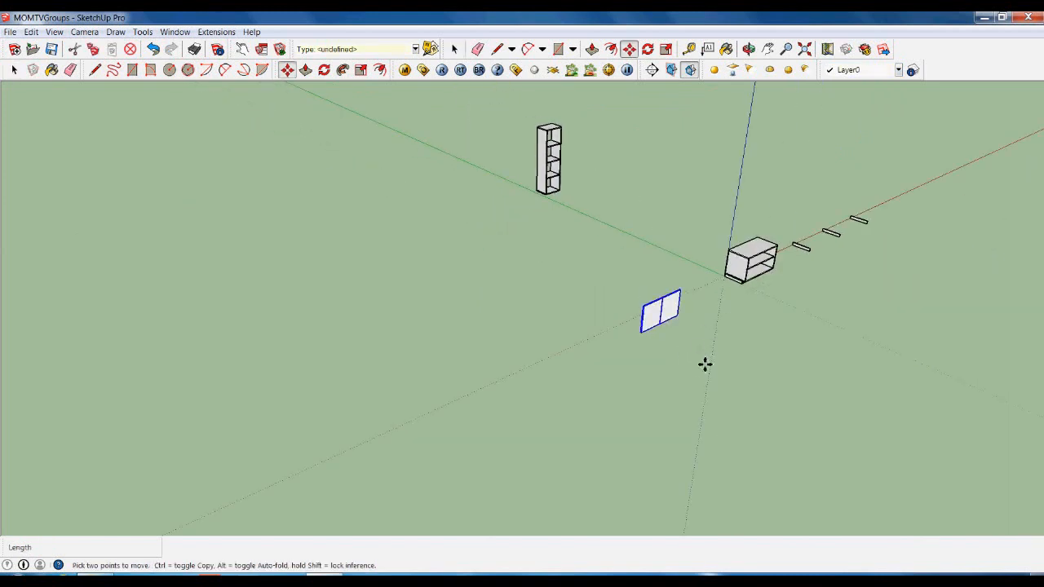
click(704, 364)
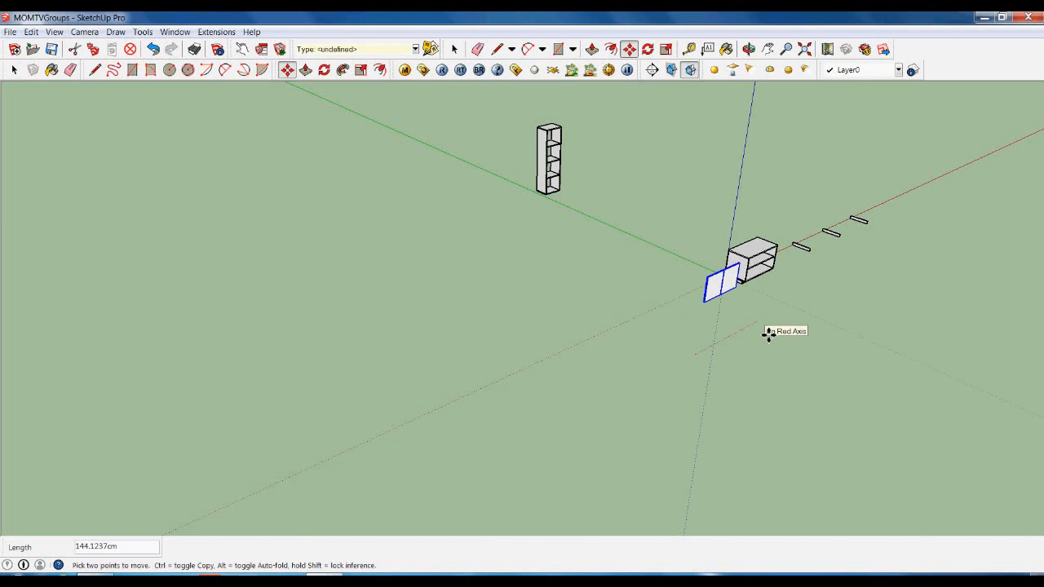
text(250)
key(Return)
key(space)
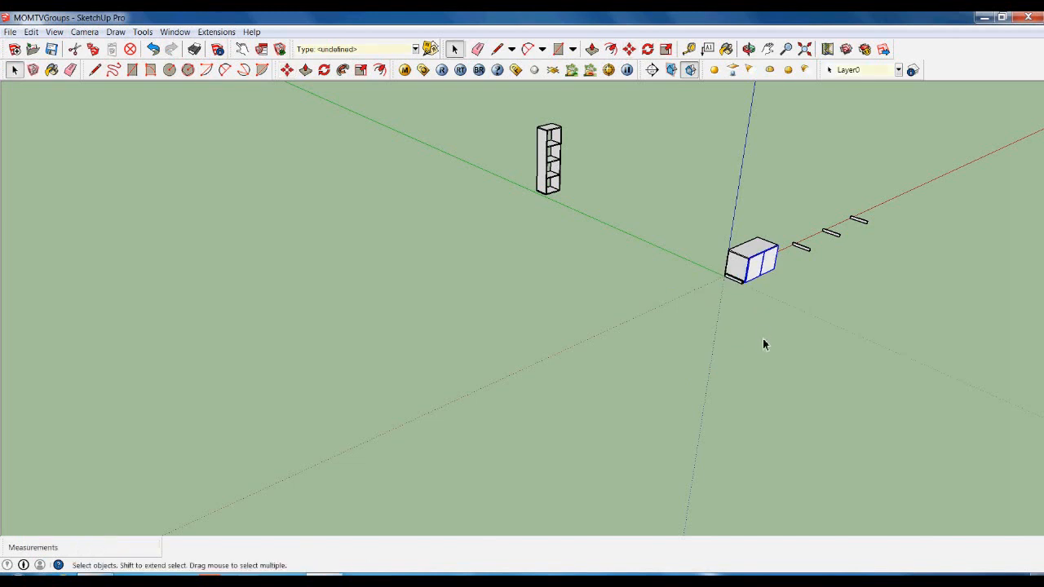
click(764, 340)
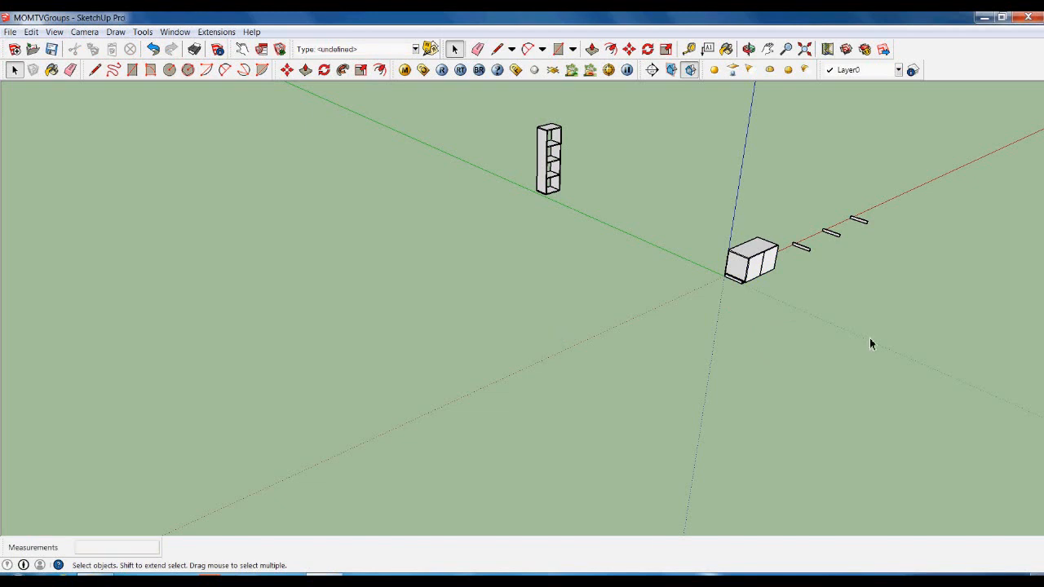
Hide the DOOR and SHELVES1 layers to check which cabinet parts they control.
scroll(941, 213, up, 3)
scroll(478, 387, down, 3)
scroll(750, 257, up, 2)
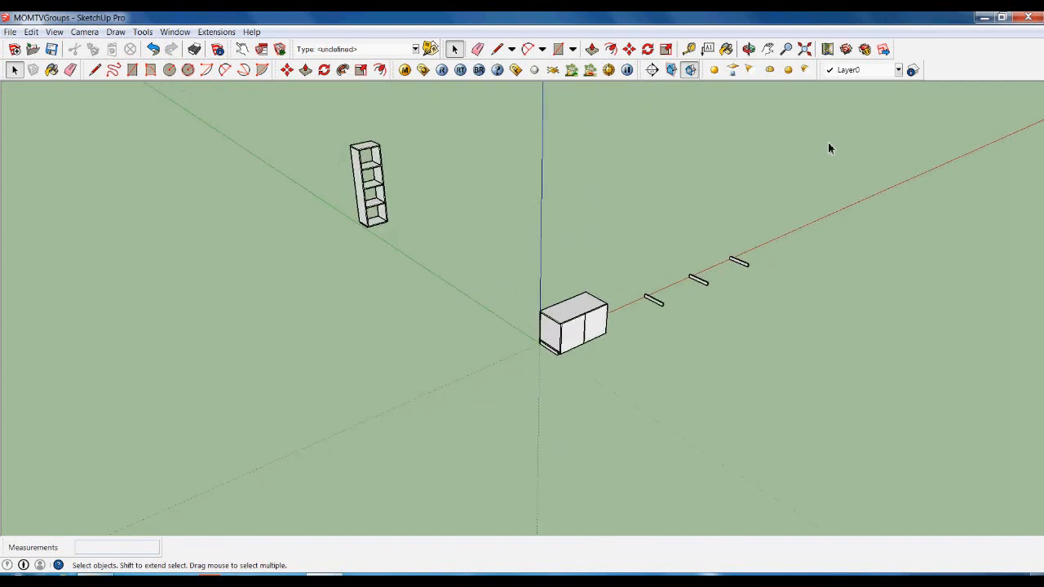
click(912, 71)
click(897, 200)
click(898, 193)
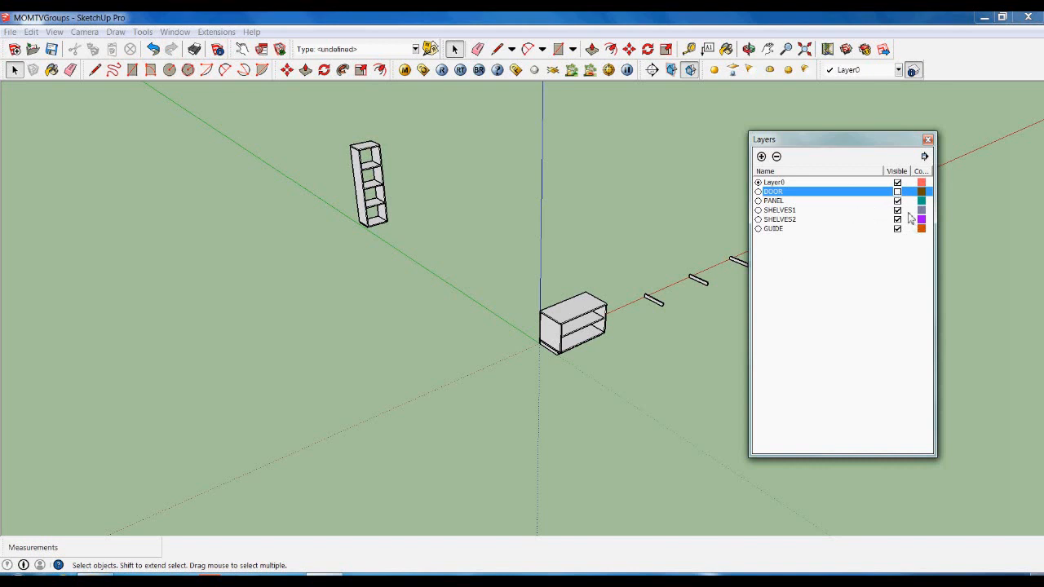
click(897, 211)
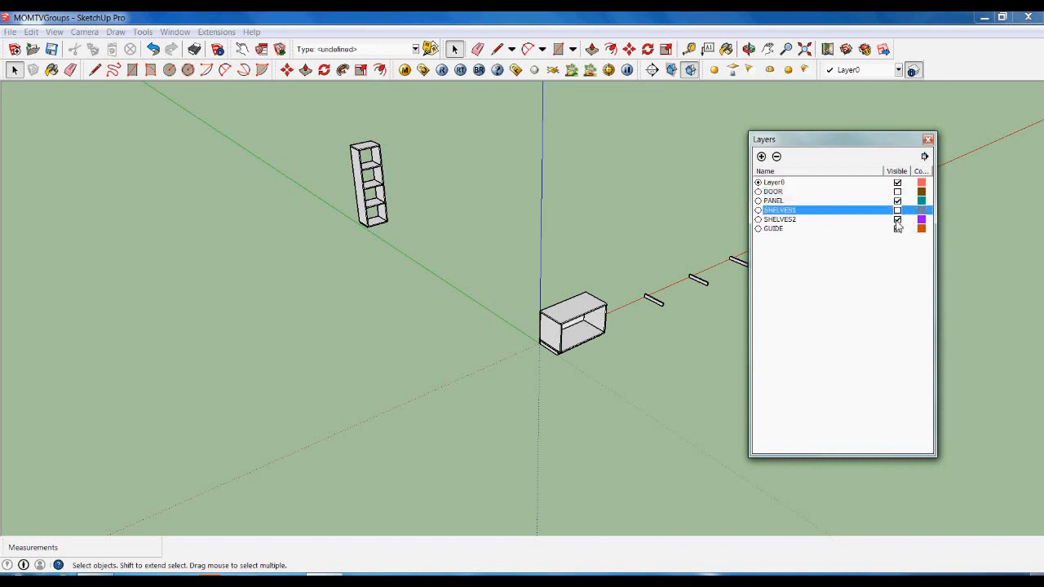
Check the SHELVES2 layer by toggling its visibility, and make the SHELVES1 and DOOR layers visible again.
click(898, 220)
click(898, 221)
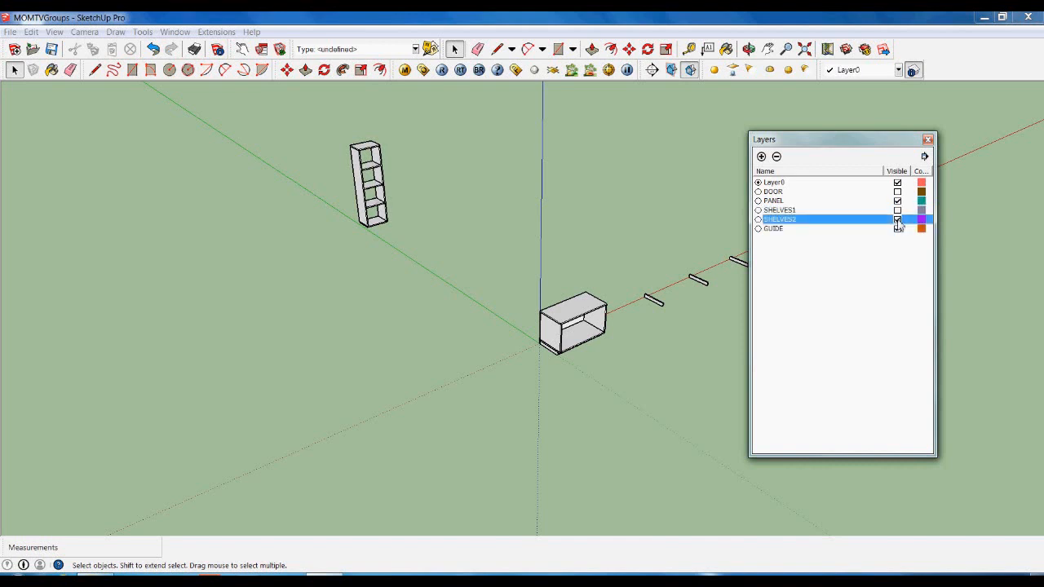
click(897, 210)
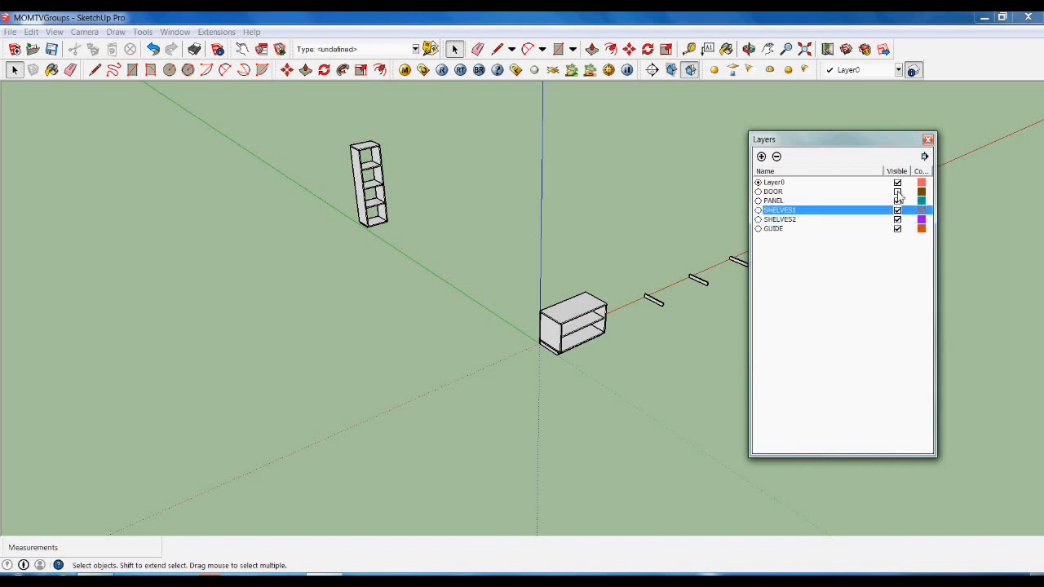
click(897, 192)
click(927, 140)
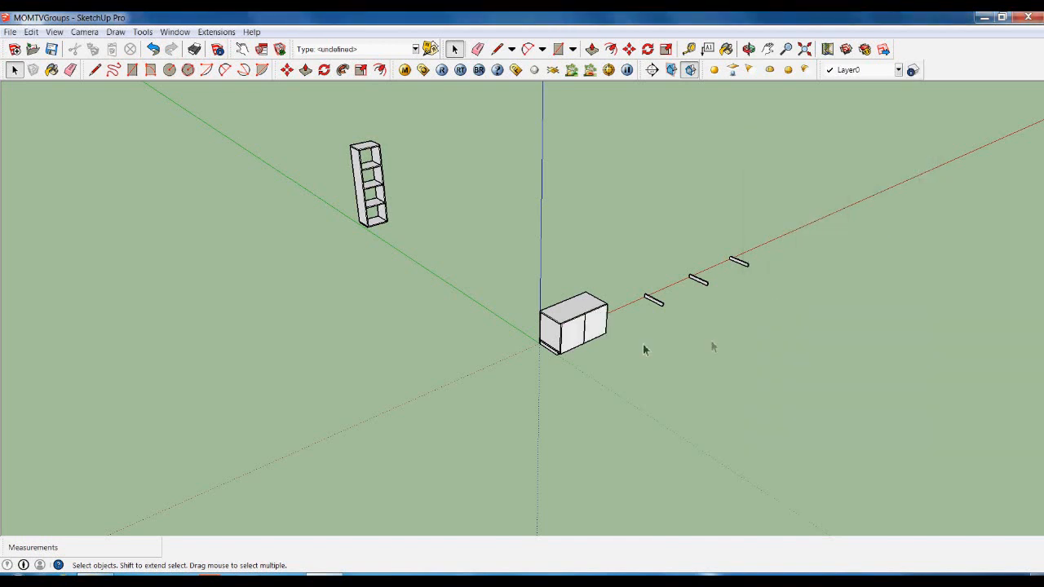
Delete the three loose strips lying along the red axis beside the TV cabinet.
middle_drag(644, 349, 602, 362)
drag(850, 362, 696, 279)
drag(635, 236, 653, 232)
key(Delete)
Draw a vertical line up the blue axis from the cabinet's bottom corner at the origin to well above its top.
middle_drag(778, 306, 676, 275)
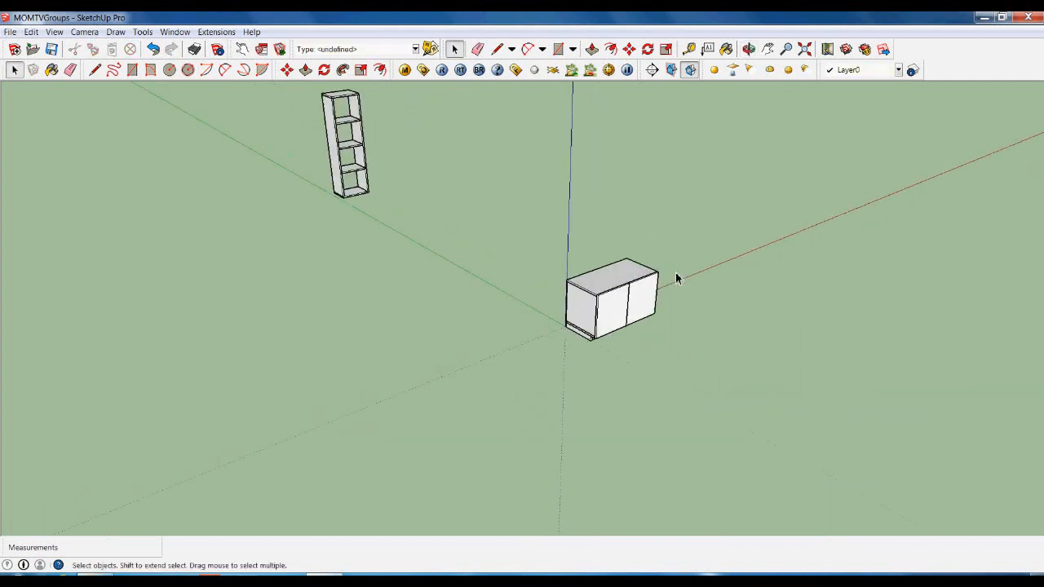
scroll(638, 350, down, 2)
middle_drag(574, 345, 646, 339)
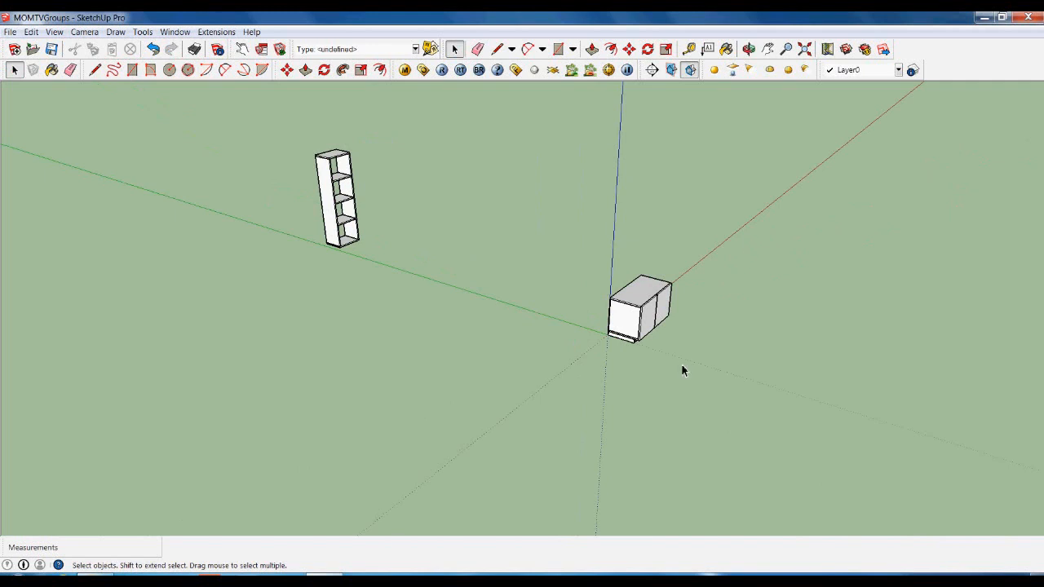
scroll(366, 270, up, 2)
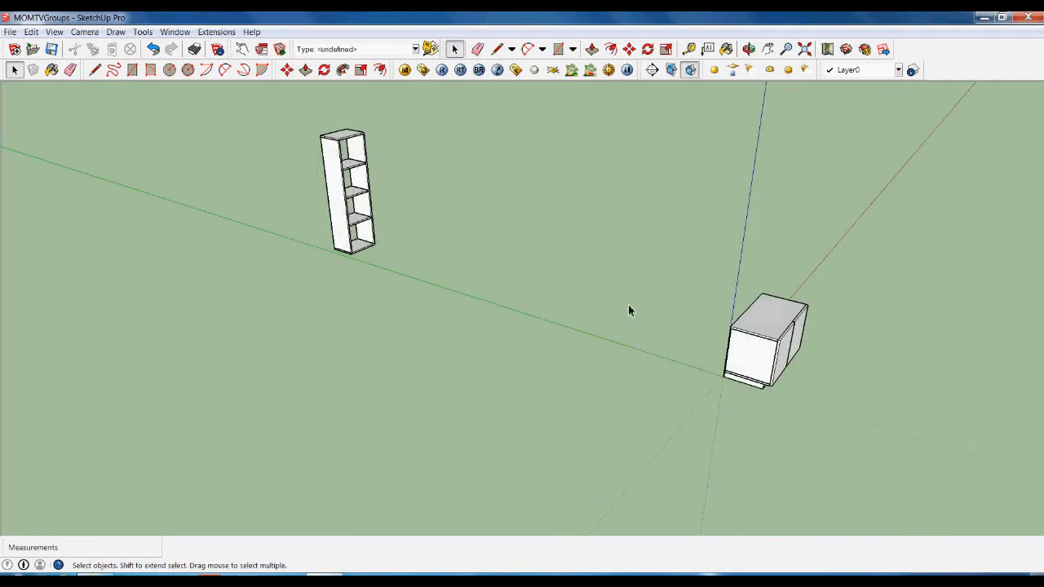
scroll(776, 371, up, 6)
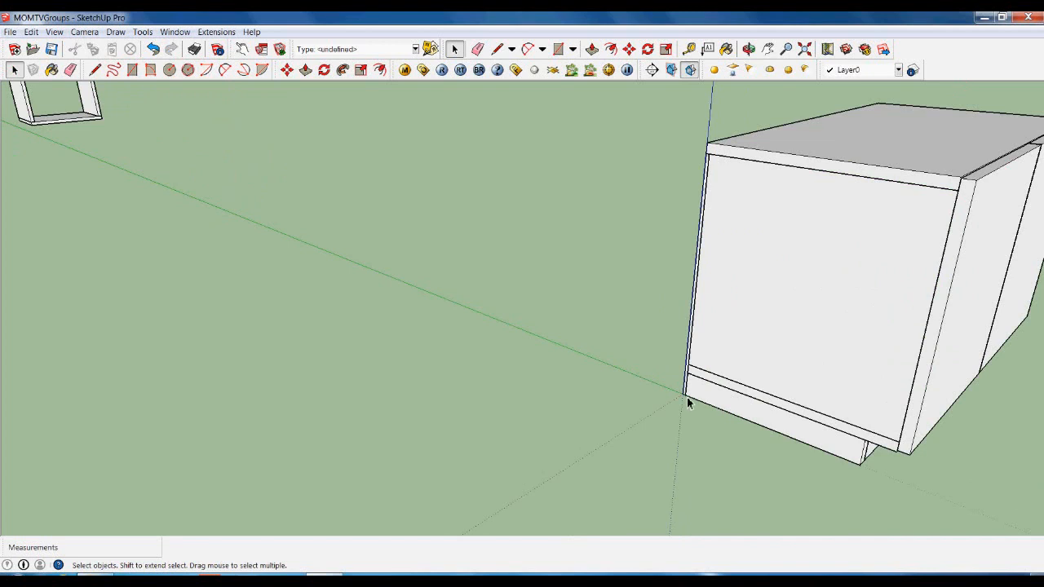
key(l)
click(684, 395)
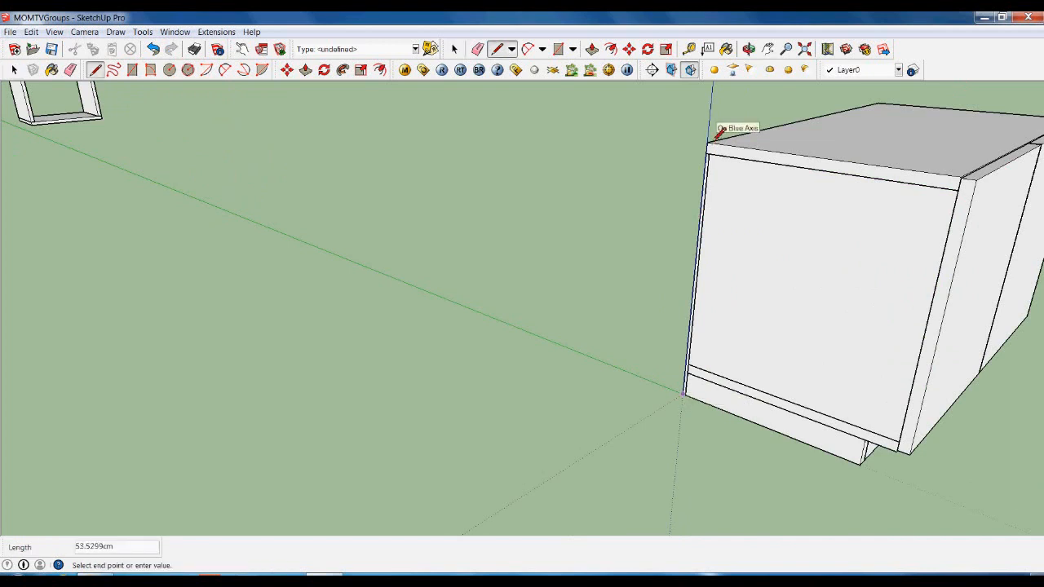
text(2)
key(Return)
key(space)
Assign the vertical line at the cabinet's corner to the GUIDE layer and deselect it.
scroll(670, 304, down, 6)
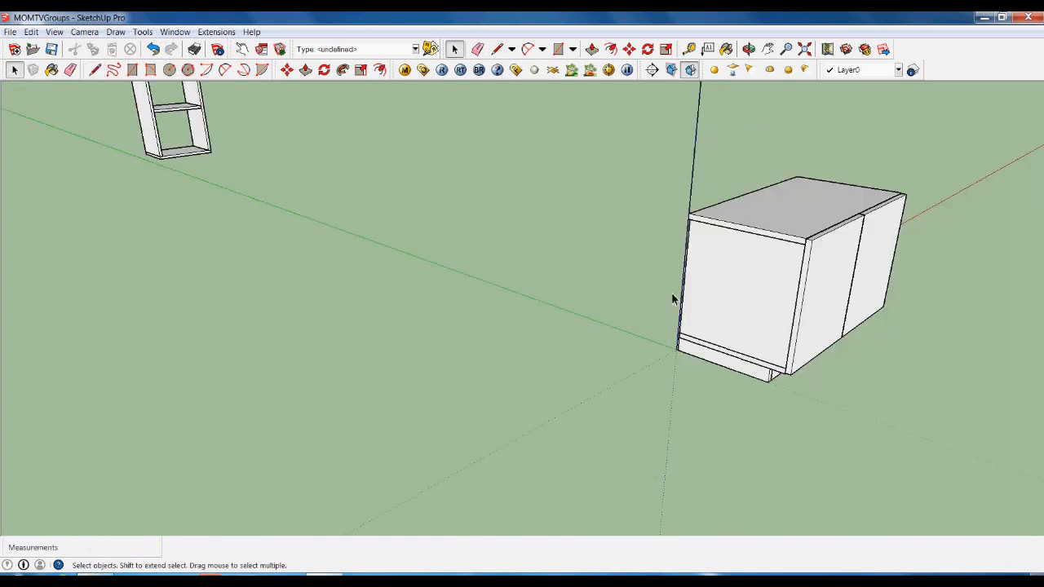
drag(628, 171, 627, 168)
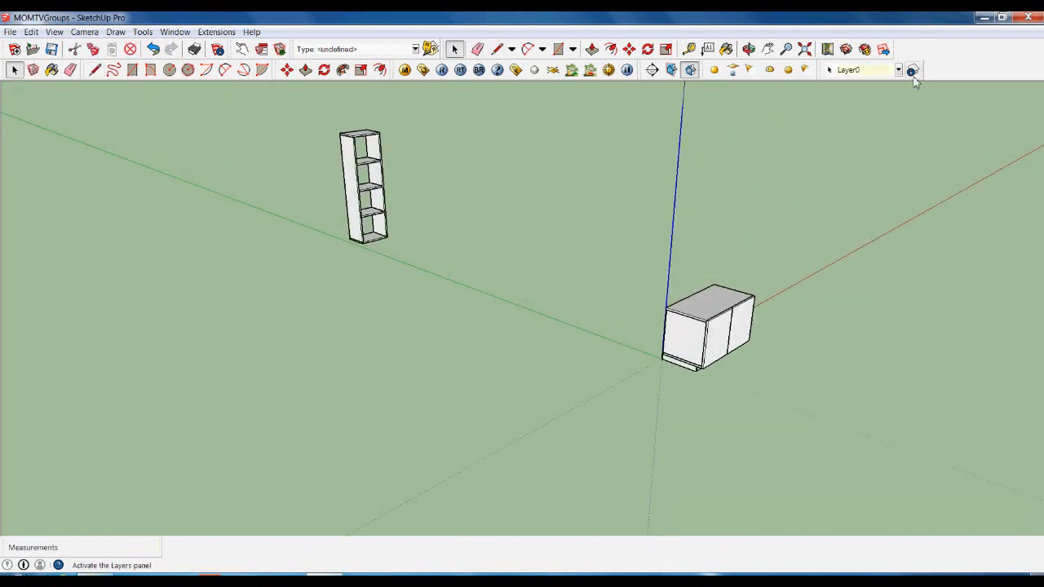
click(898, 70)
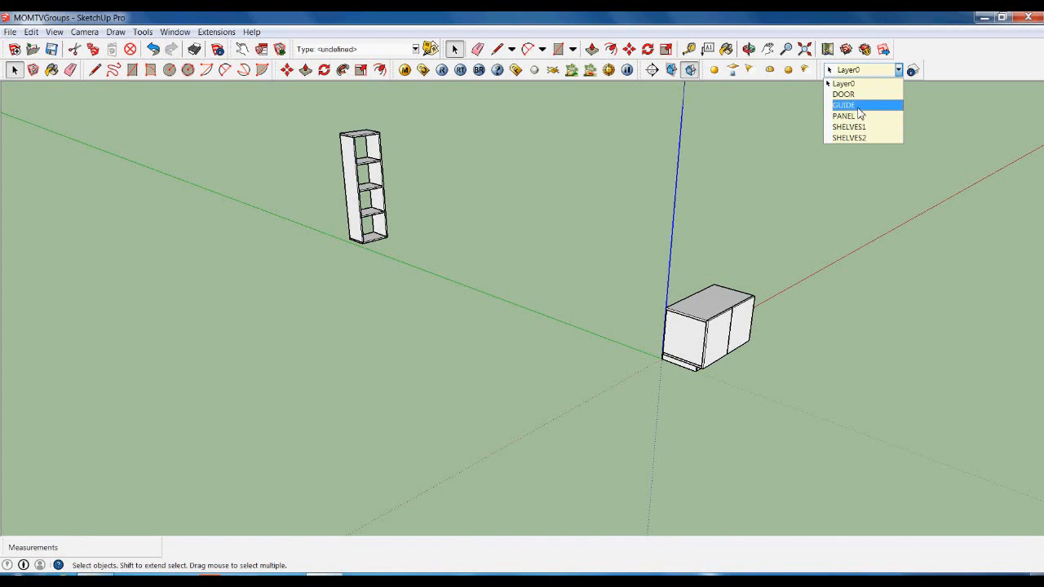
click(859, 107)
click(815, 191)
Change the GUIDE layer's colour to green and check that the vertical line is on that layer.
scroll(803, 239, down, 1)
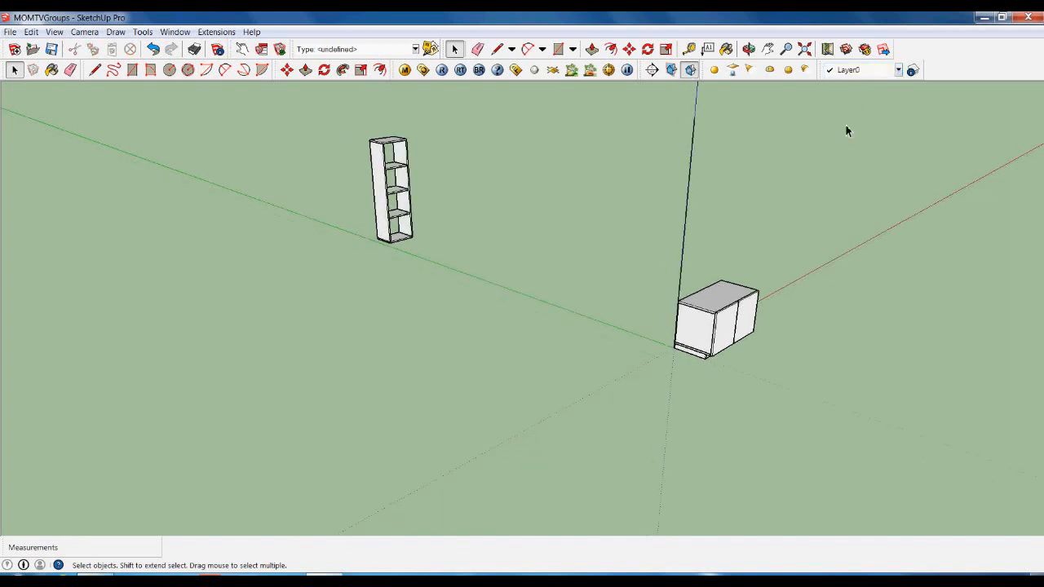
click(913, 71)
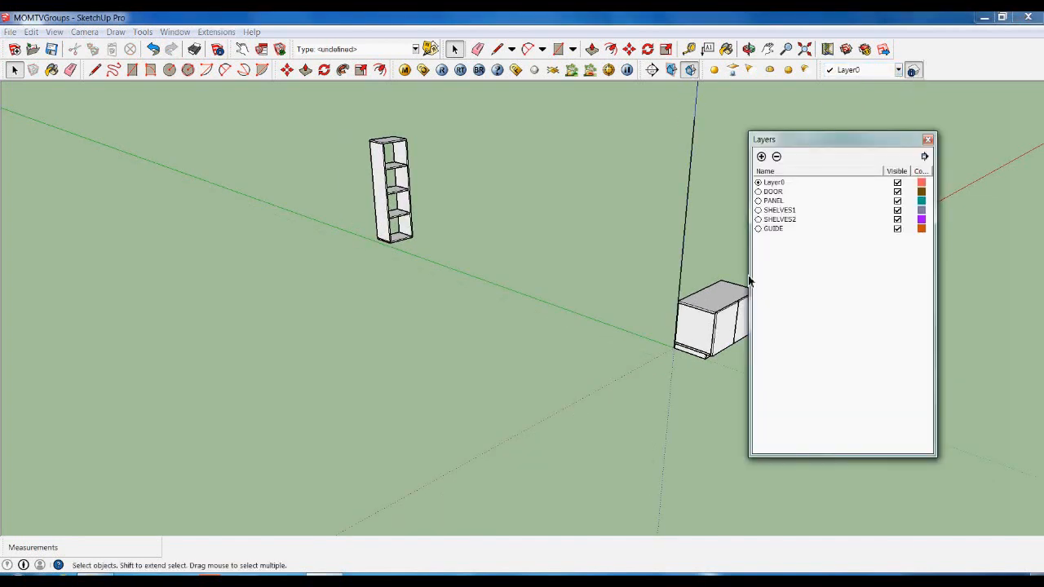
click(922, 229)
click(588, 249)
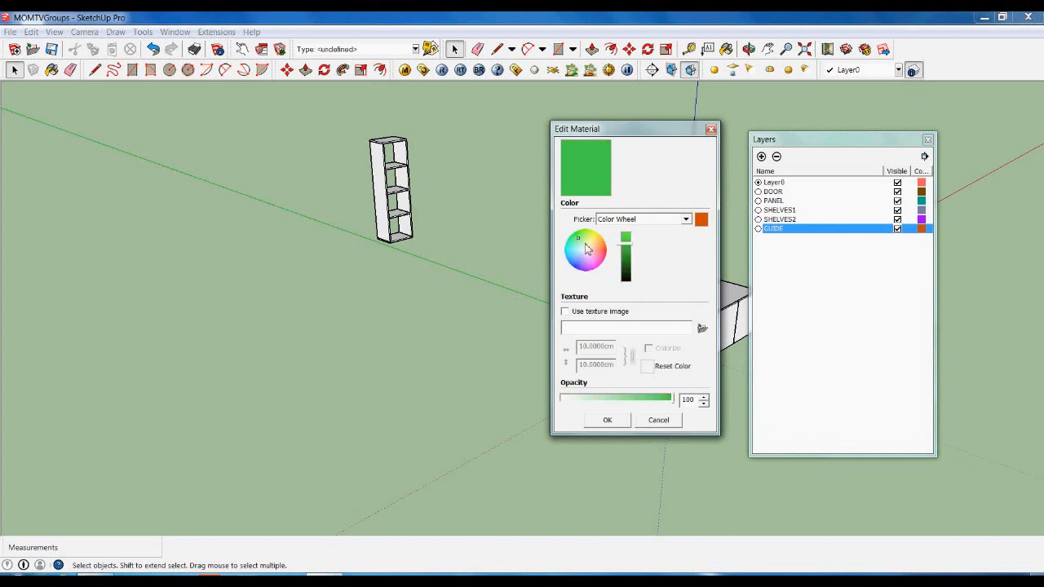
click(608, 420)
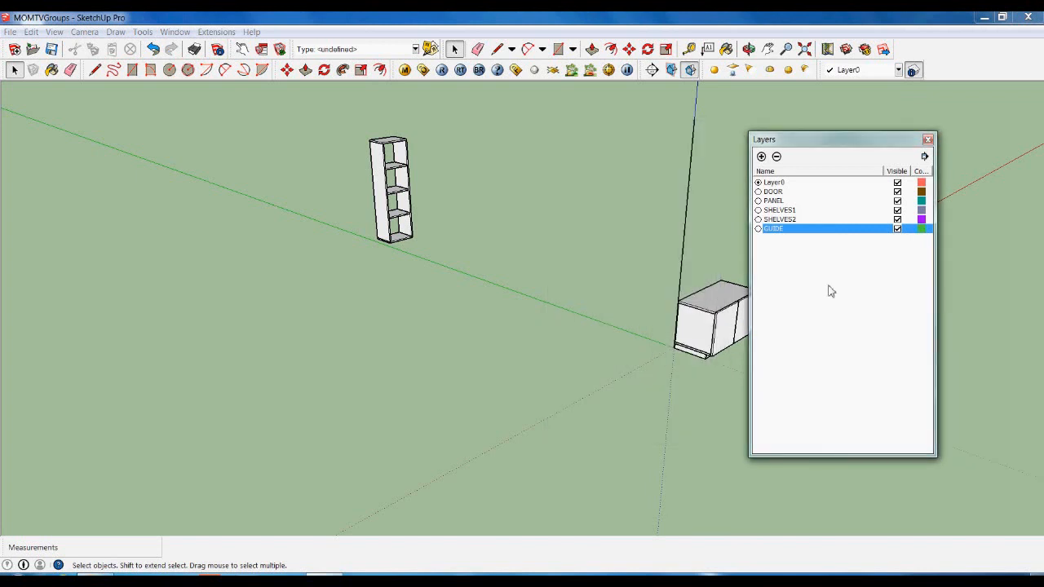
click(928, 140)
click(898, 70)
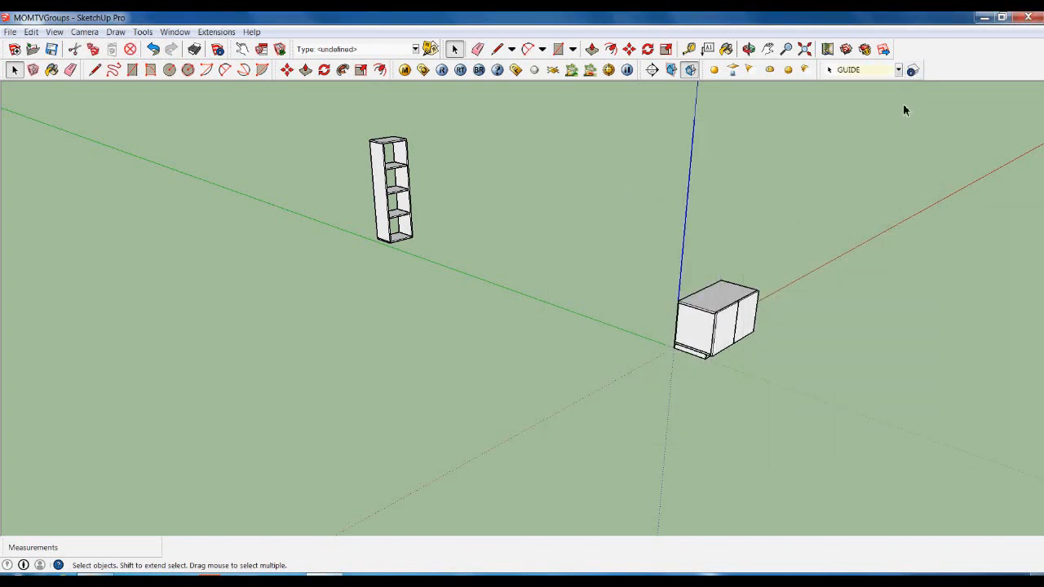
click(903, 104)
Move the tall shelving unit by its top back corner to the upper end of the guide line above the TV cabinet and deselect it.
middle_drag(751, 236, 307, 119)
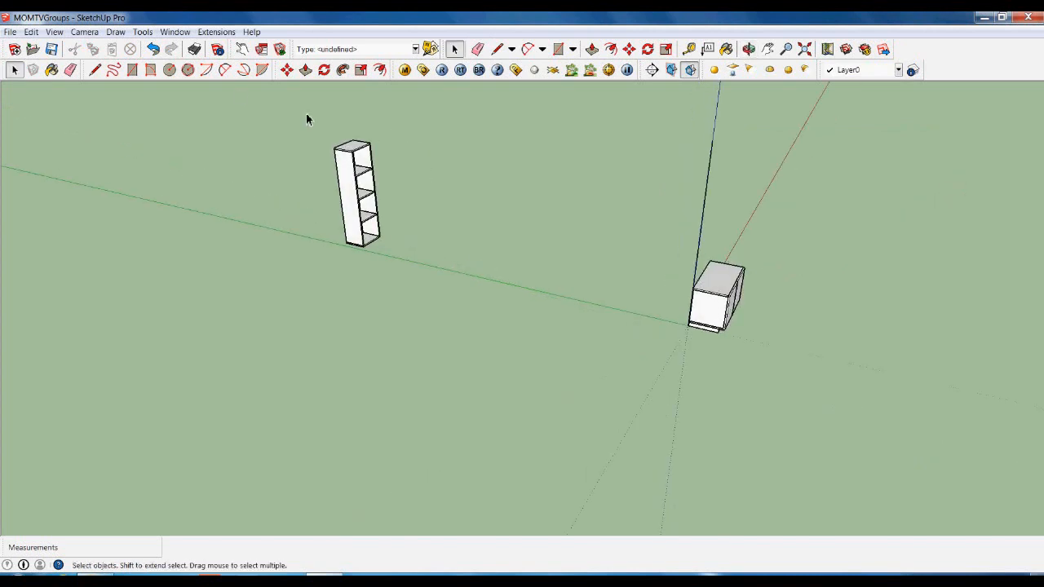
click(347, 163)
scroll(333, 179, up, 5)
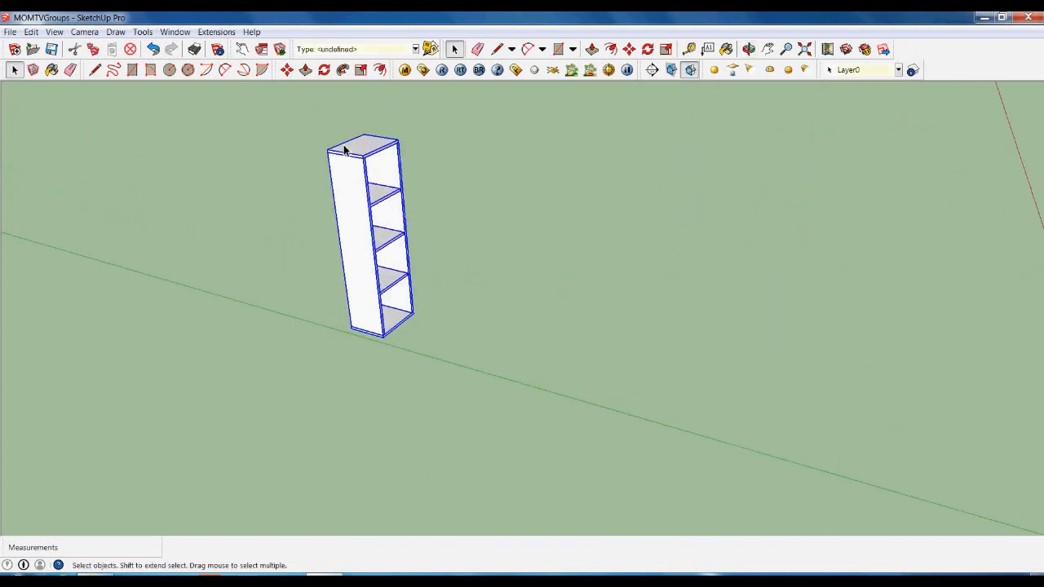
key(m)
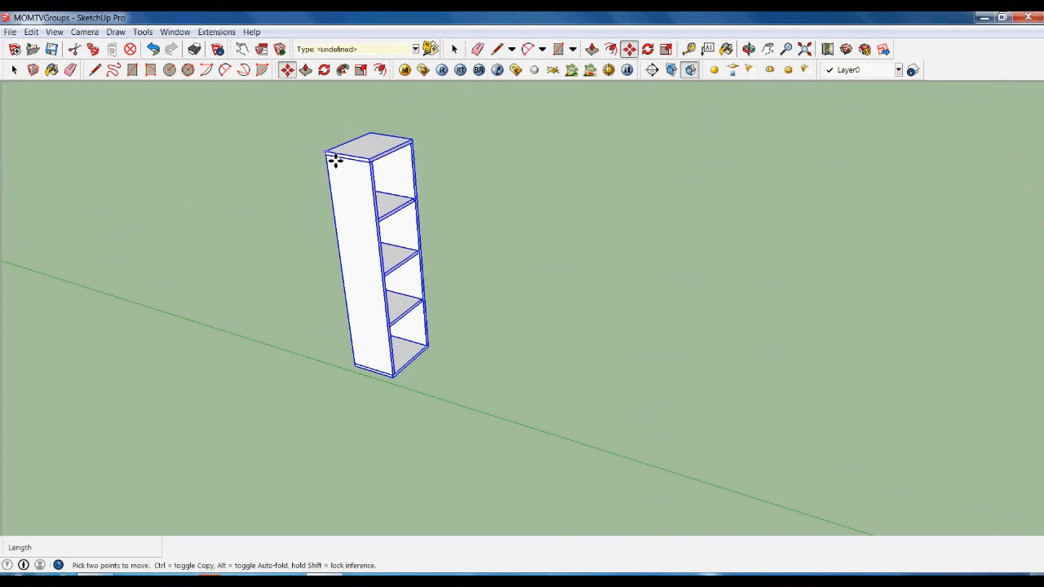
scroll(336, 158, up, 3)
click(343, 157)
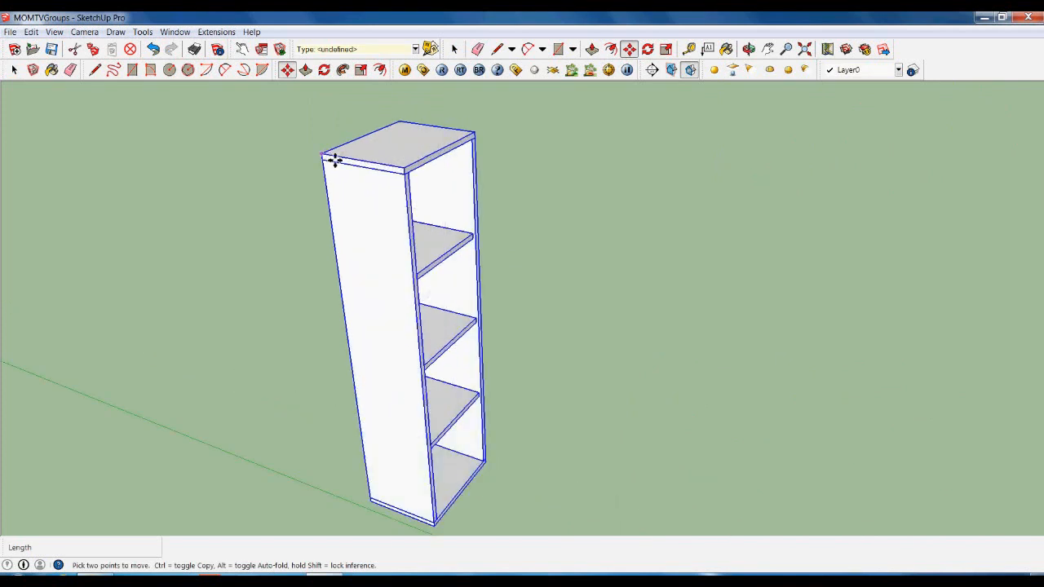
scroll(373, 289, down, 5)
scroll(601, 318, down, 5)
scroll(607, 278, up, 8)
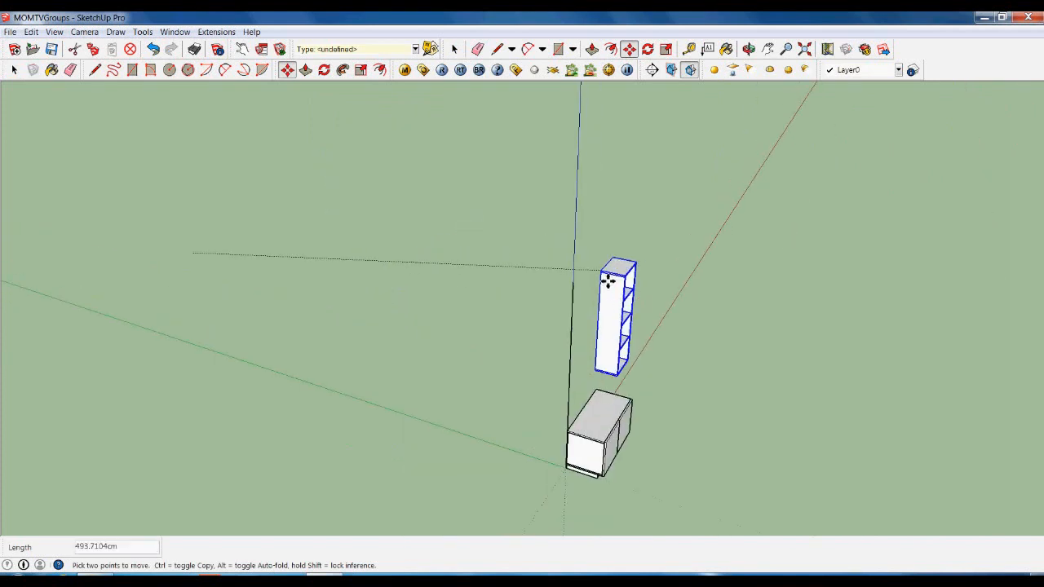
scroll(551, 292, up, 3)
click(548, 292)
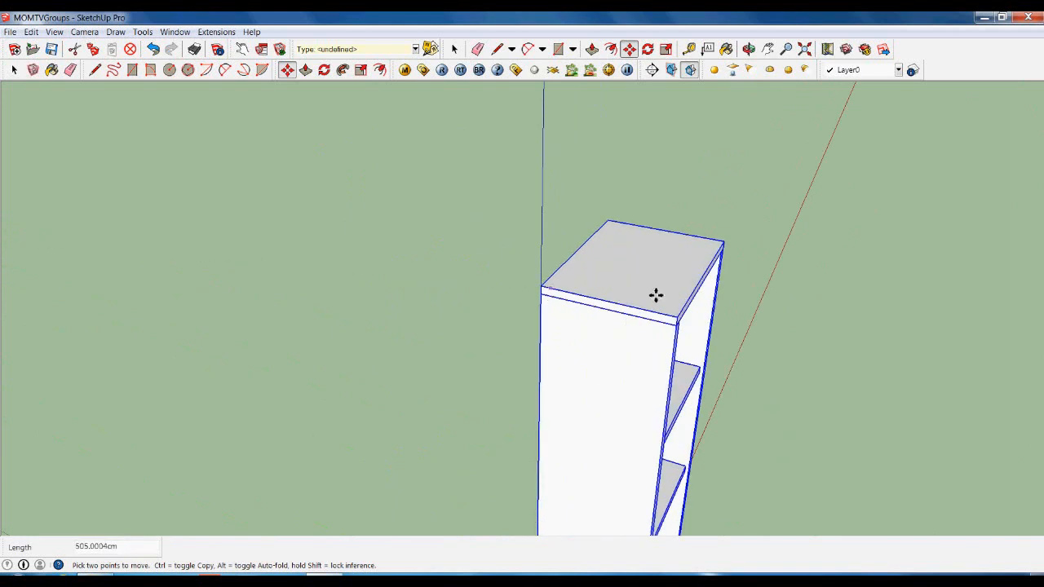
key(space)
click(755, 335)
scroll(703, 230, down, 6)
middle_drag(671, 364, 571, 301)
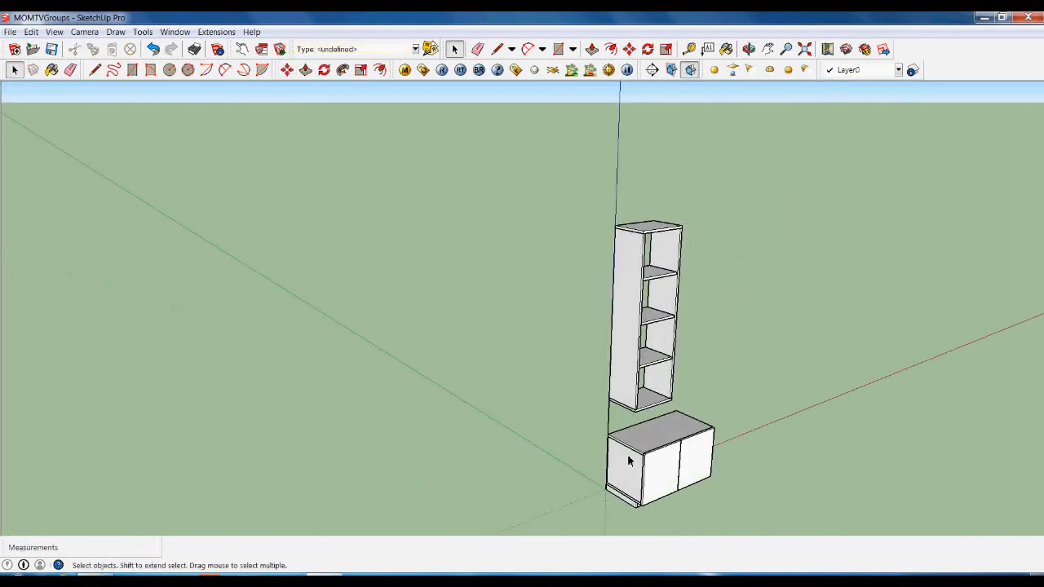
scroll(628, 462, up, 2)
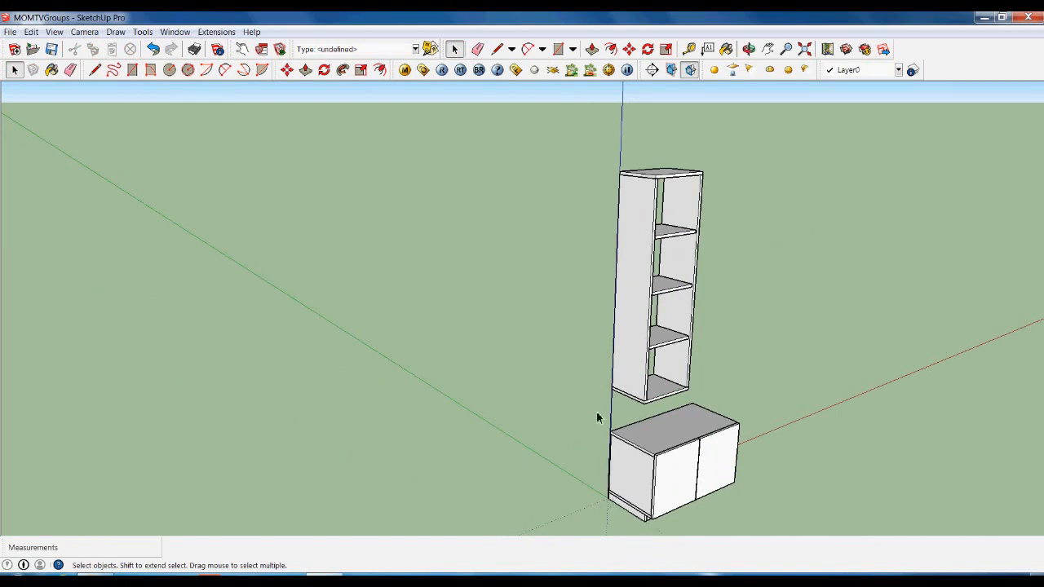
Try hiding the GUIDE layer.
click(913, 70)
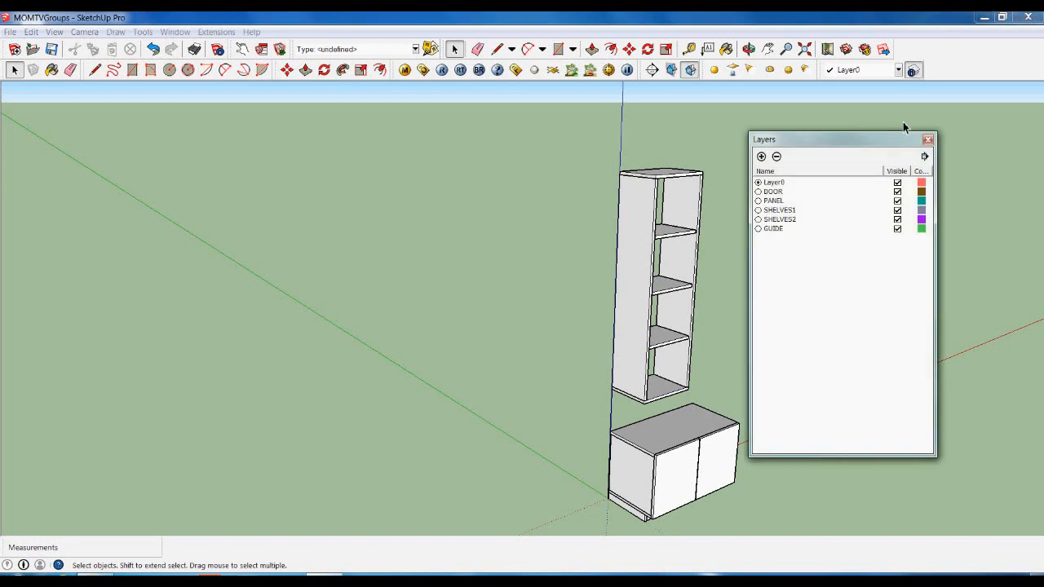
click(898, 230)
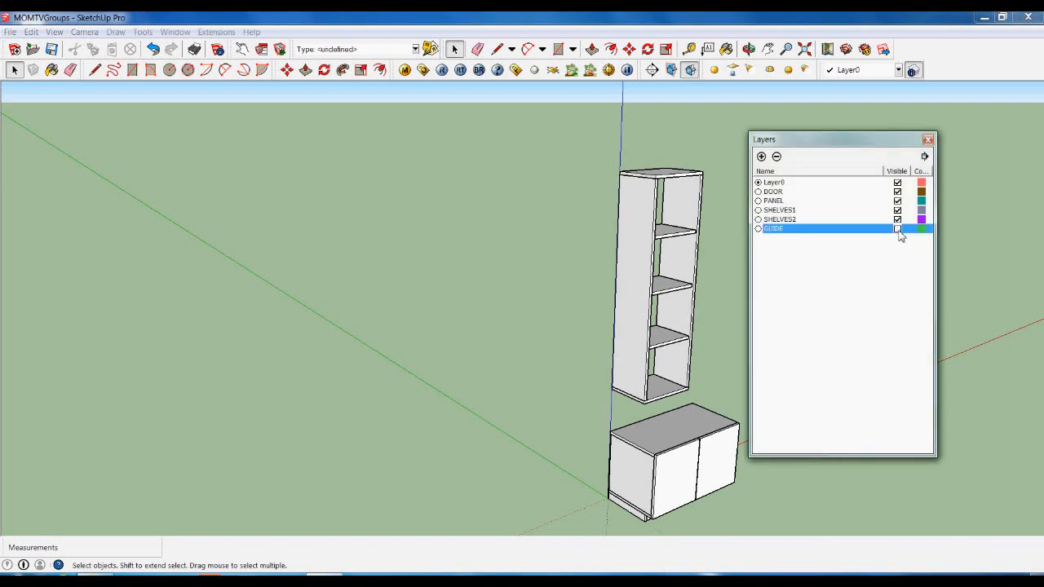
click(928, 139)
middle_drag(766, 325, 769, 193)
key(space)
middle_drag(695, 267, 644, 315)
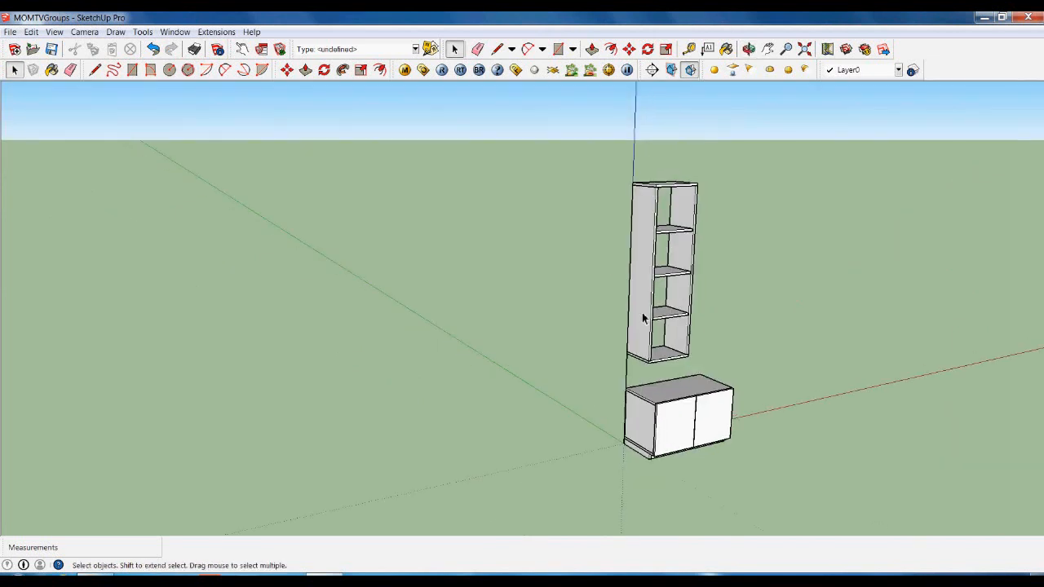
Save the model.
click(51, 50)
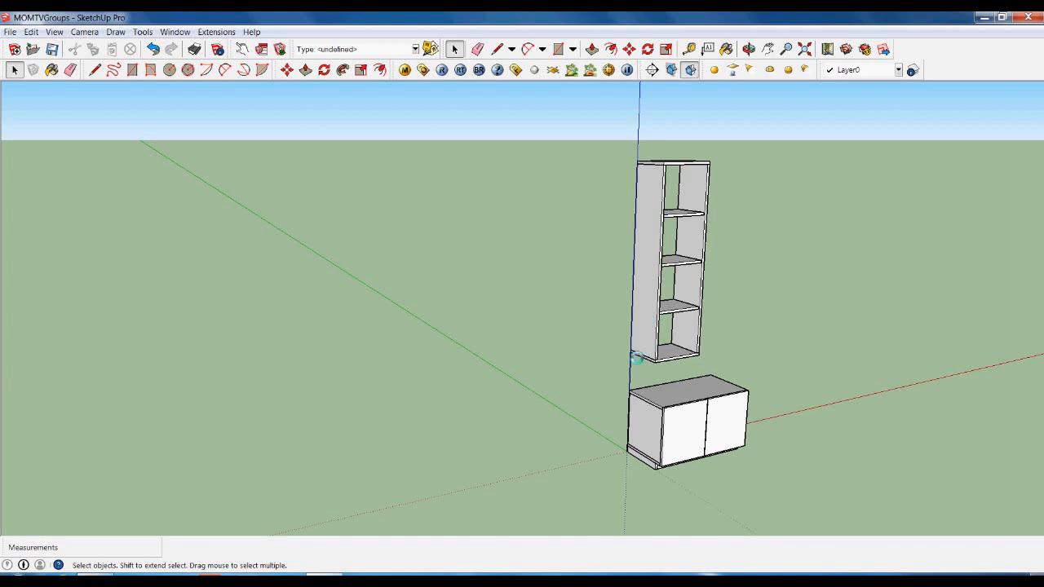
middle_drag(658, 378, 701, 367)
scroll(703, 367, up, 2)
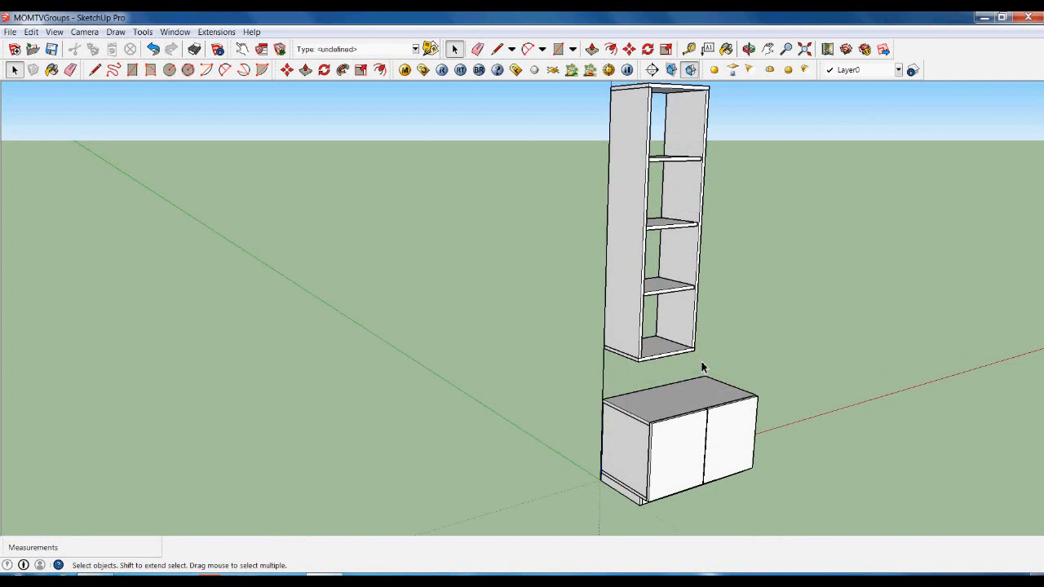
scroll(700, 364, down, 3)
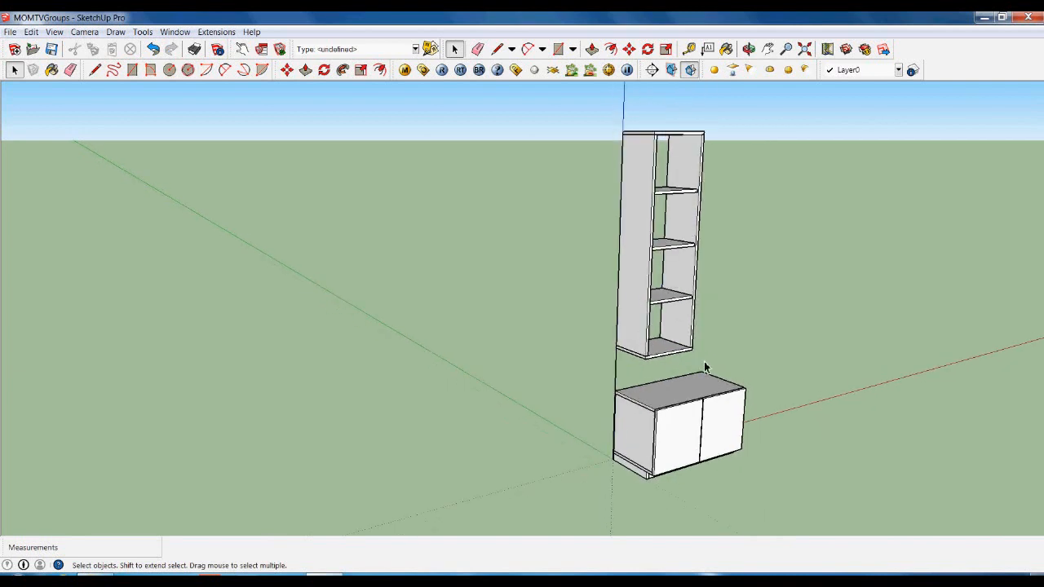
Move the shelving unit together with the guide line 500 cm along the green axis away from the TV cabinet and deselect them.
drag(693, 359, 607, 113)
middle_drag(578, 268, 585, 411)
key(m)
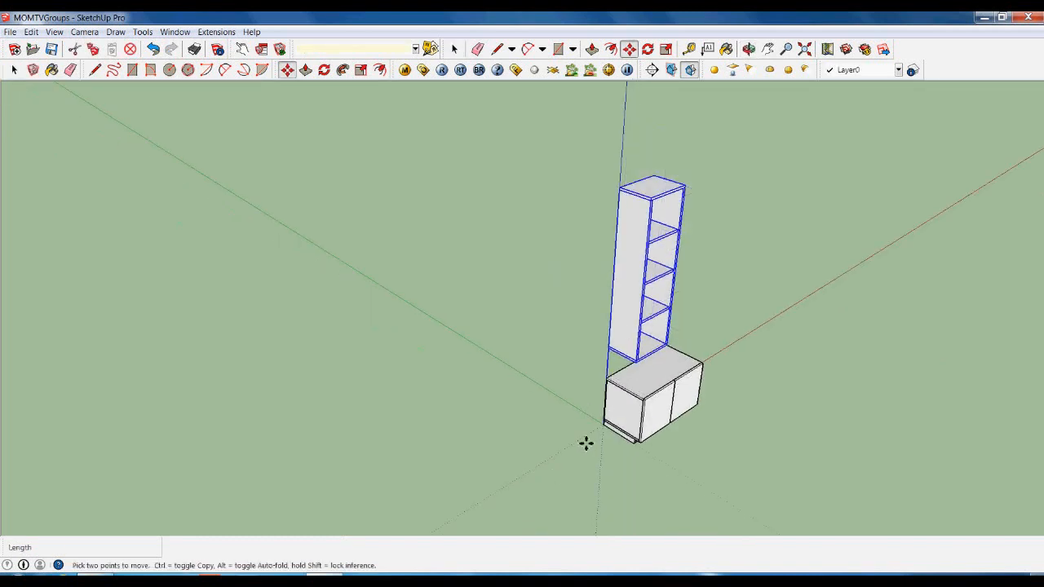
click(563, 469)
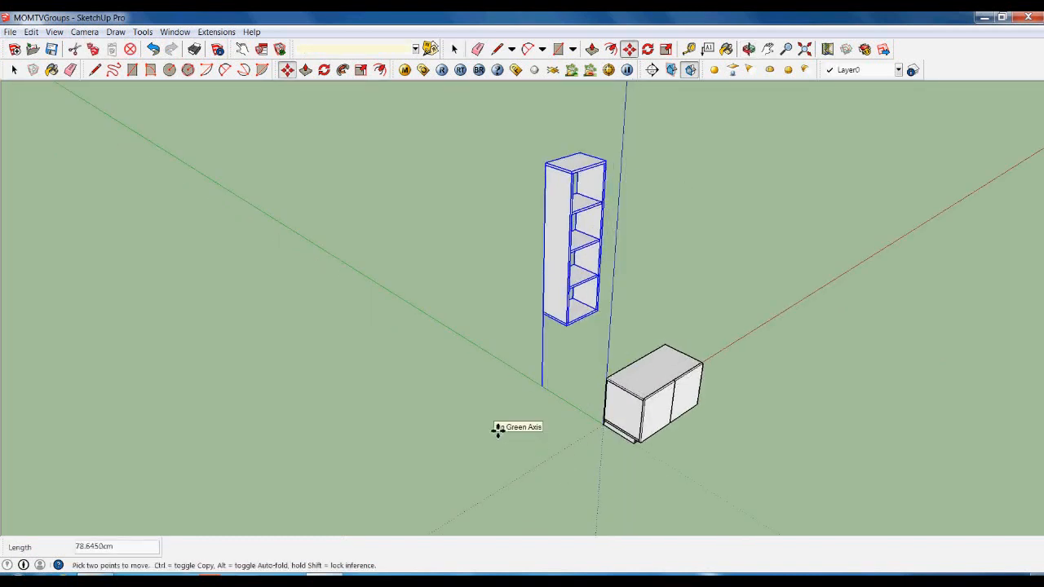
text(500)
key(Return)
key(space)
click(589, 431)
Select the whole TV cabinet and start making it a component named MBTV.
scroll(681, 486, down, 1)
middle_drag(671, 436, 624, 401)
scroll(694, 418, up, 2)
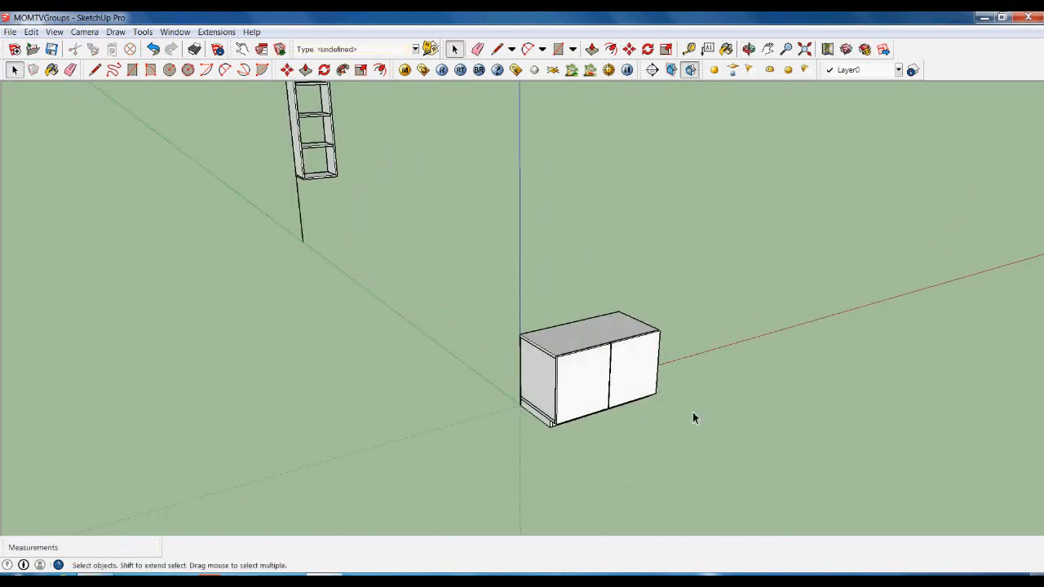
scroll(642, 422, up, 3)
scroll(443, 297, down, 2)
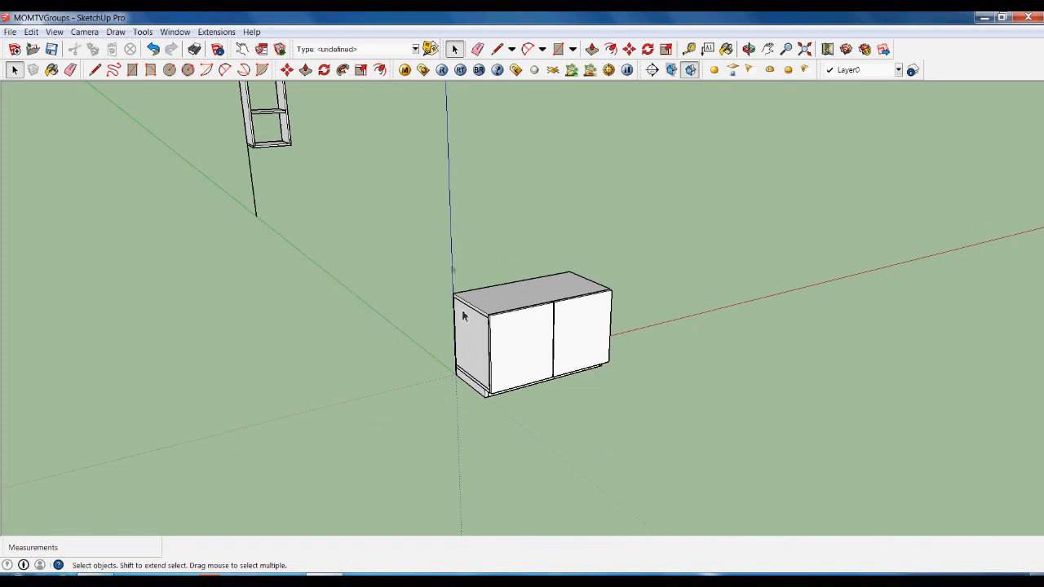
drag(403, 187, 688, 482)
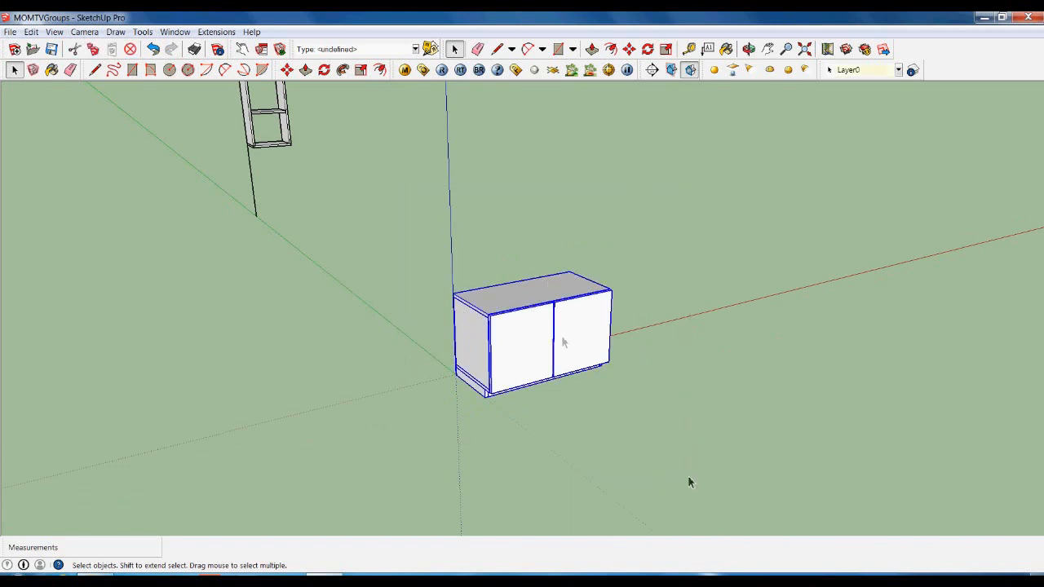
right_click(538, 302)
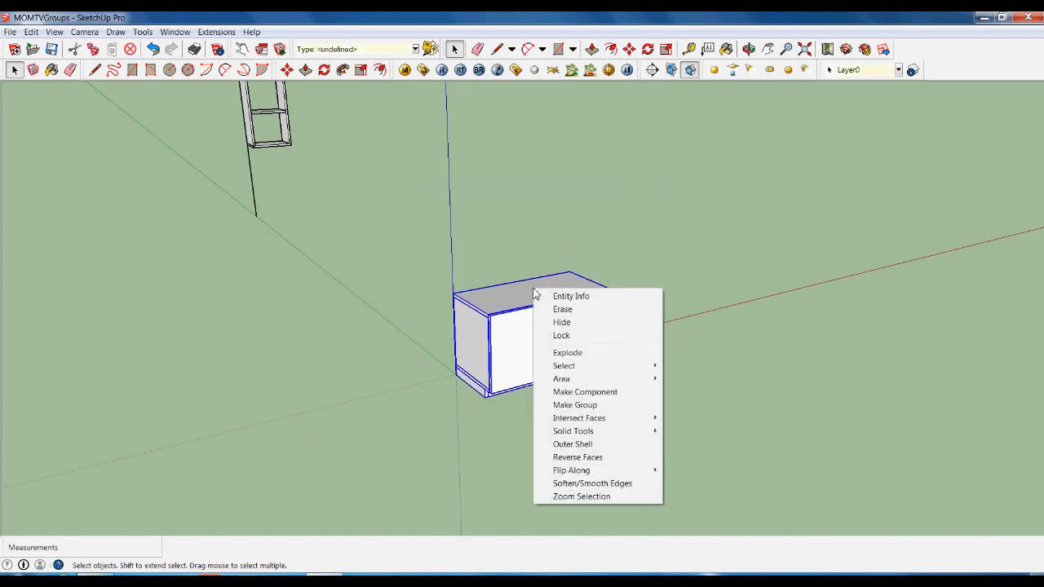
click(594, 393)
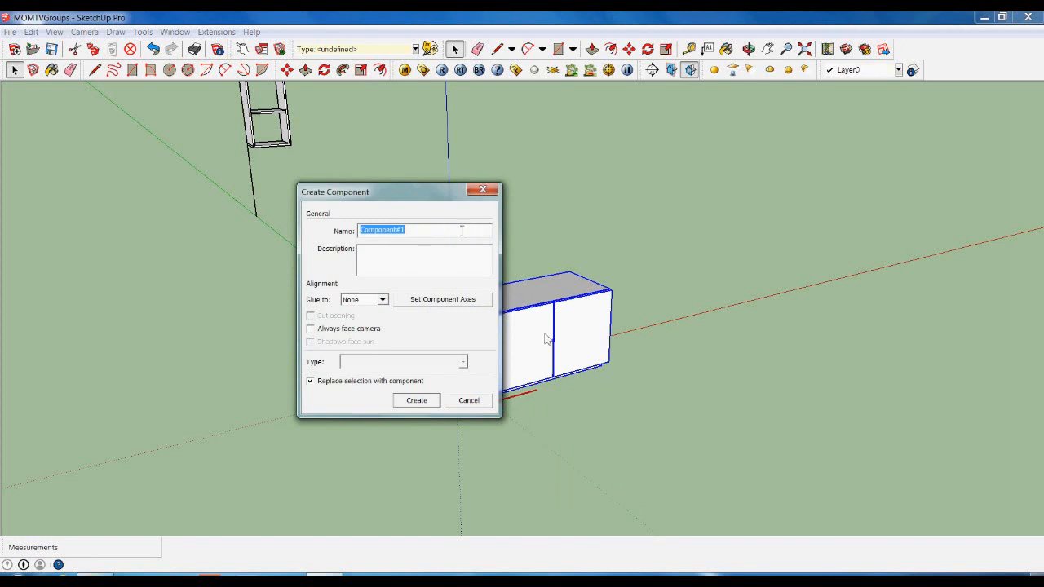
drag(424, 191, 230, 200)
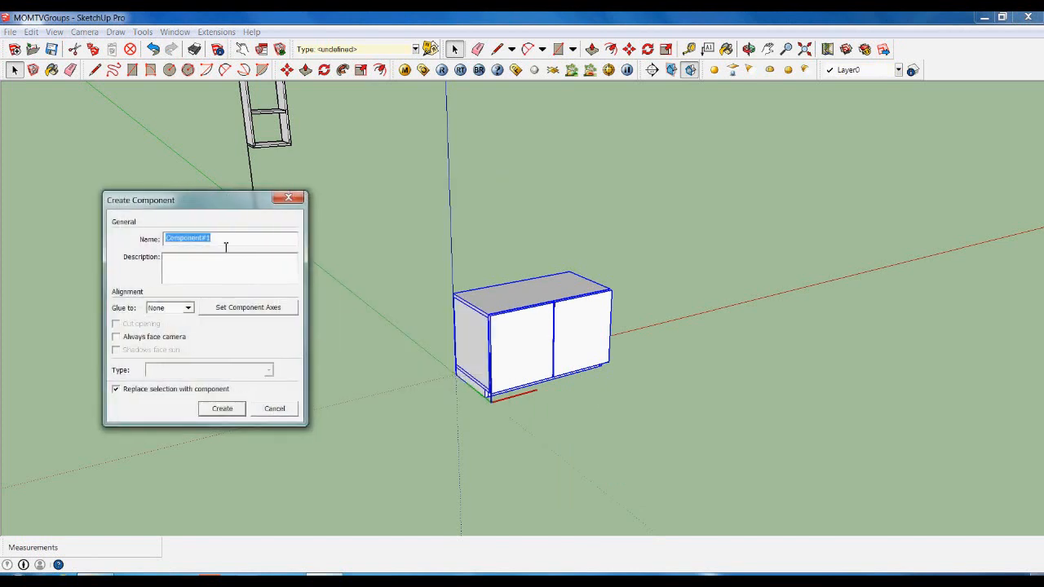
key(BackSpace)
Place the component's axes at the cabinet's back bottom corner on the origin, glue it to Horizontal, and create the component.
click(245, 309)
scroll(457, 377, up, 5)
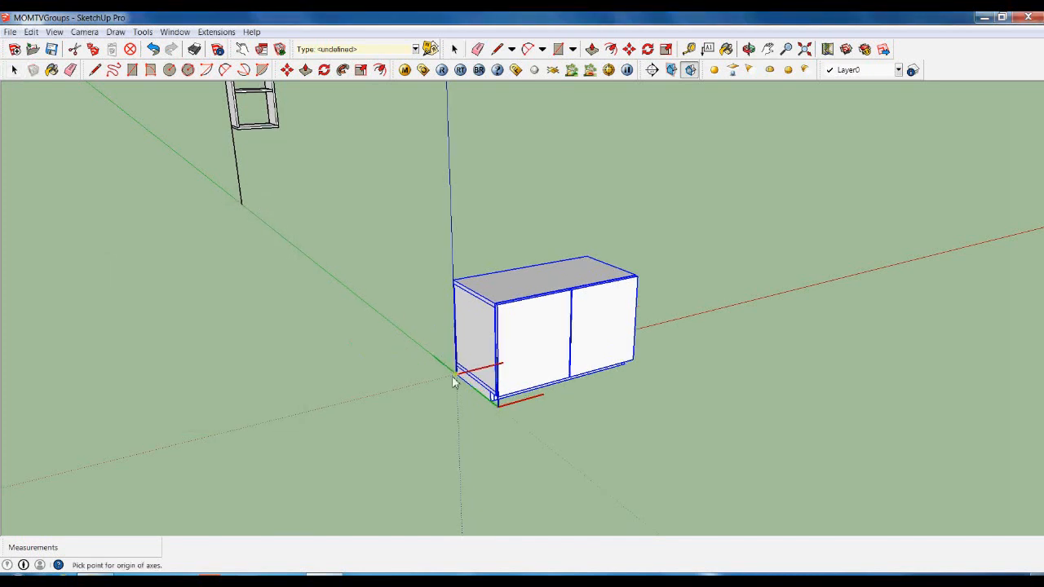
scroll(458, 377, up, 3)
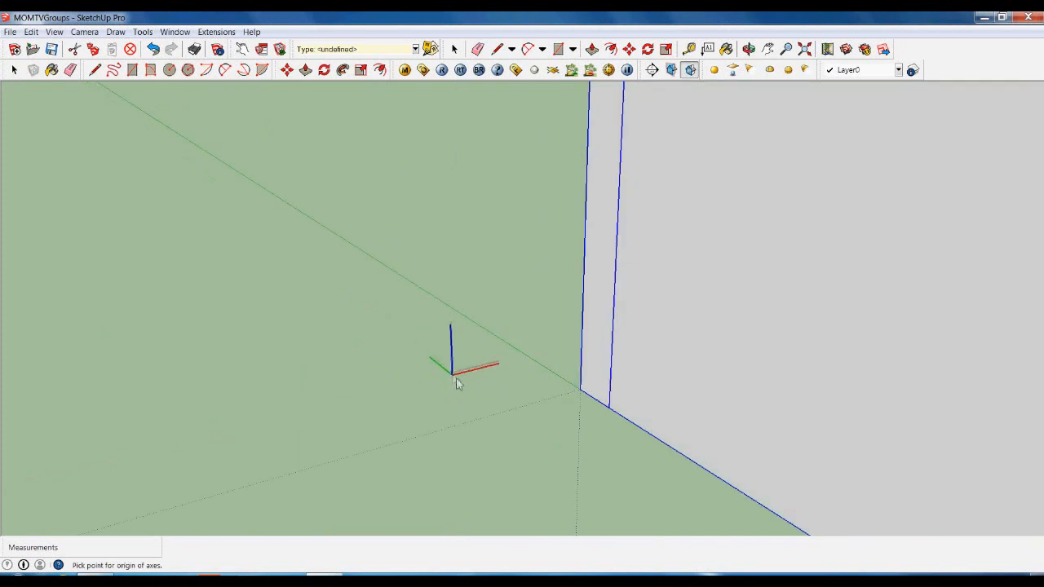
click(580, 393)
click(187, 308)
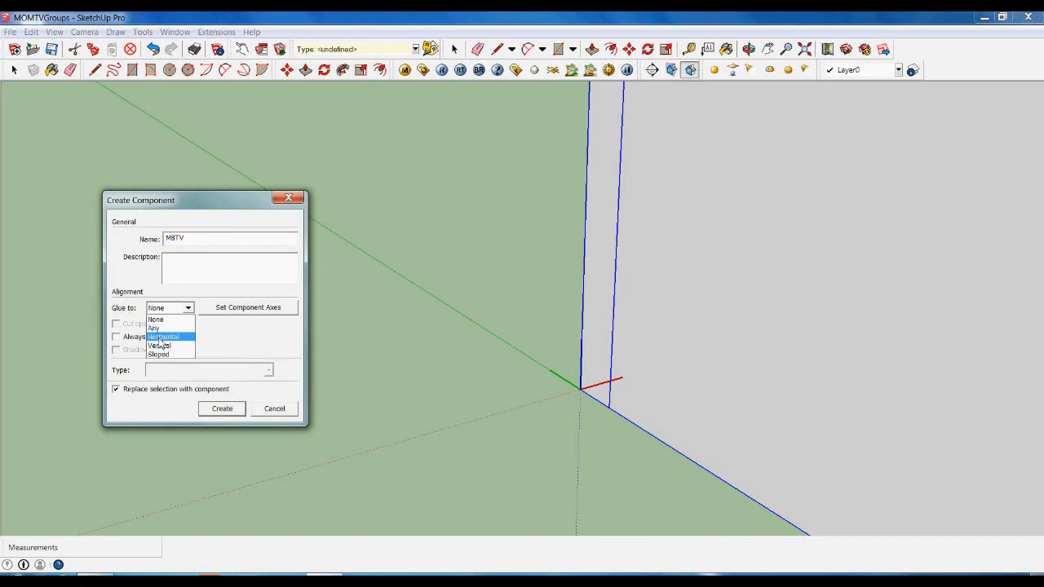
click(160, 338)
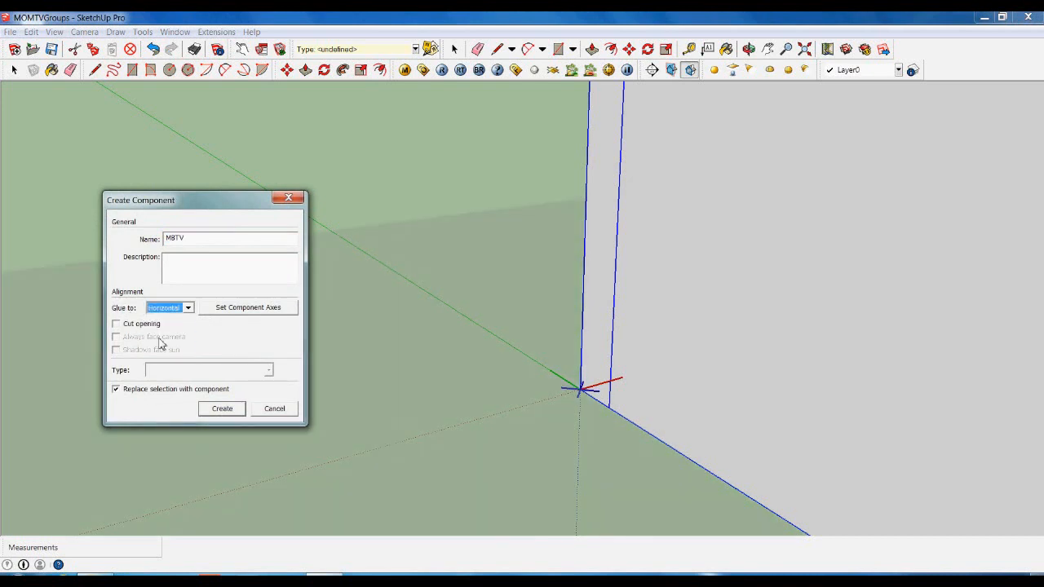
click(223, 409)
Move the shelving unit together with its guide line 500 cm back along the green axis to the TV cabinet.
scroll(510, 428, down, 3)
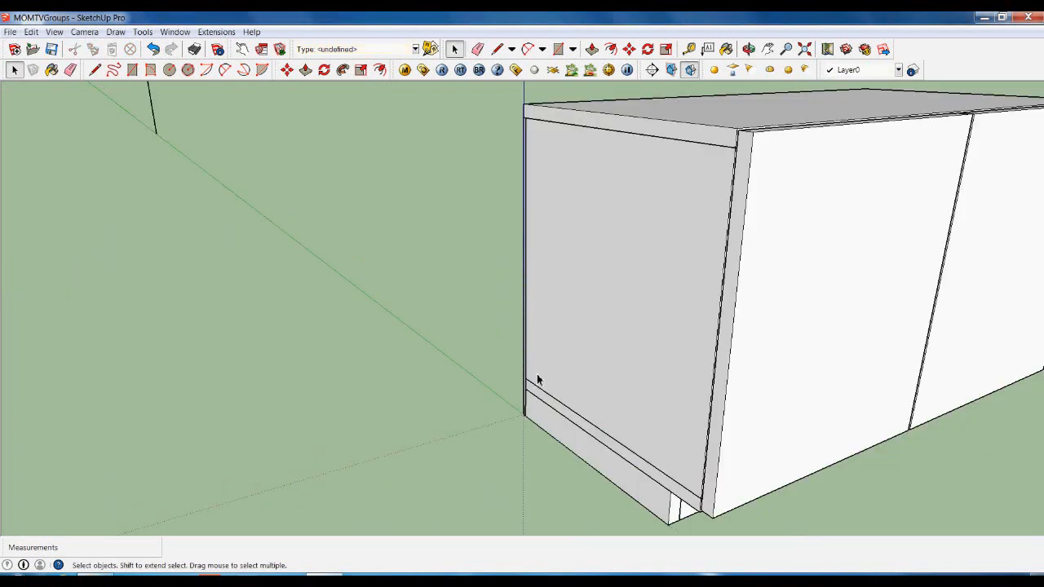
scroll(538, 380, down, 5)
scroll(631, 450, down, 2)
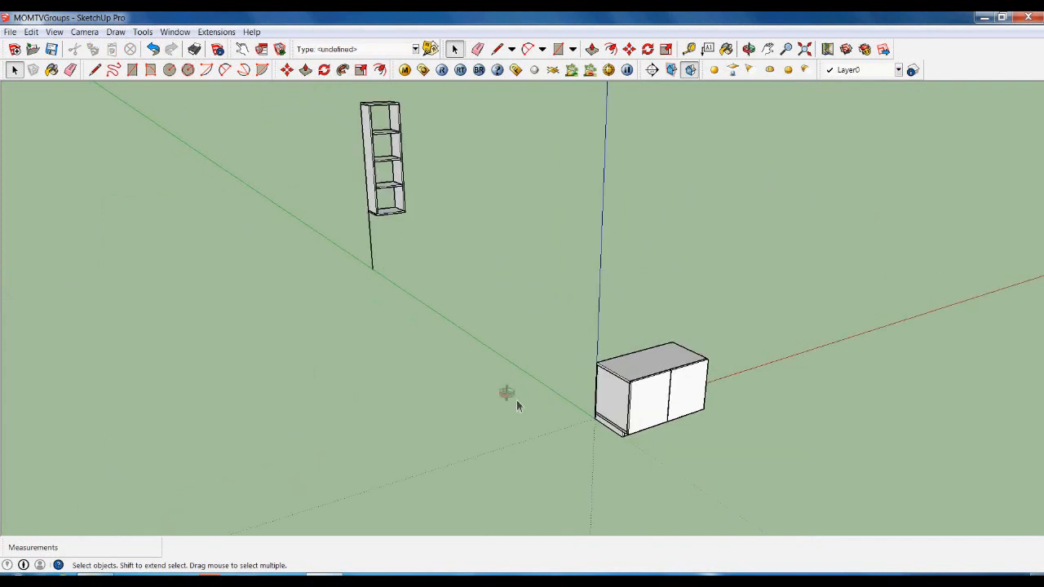
middle_drag(508, 394, 600, 502)
scroll(576, 486, down, 2)
drag(356, 121, 491, 396)
scroll(420, 314, up, 2)
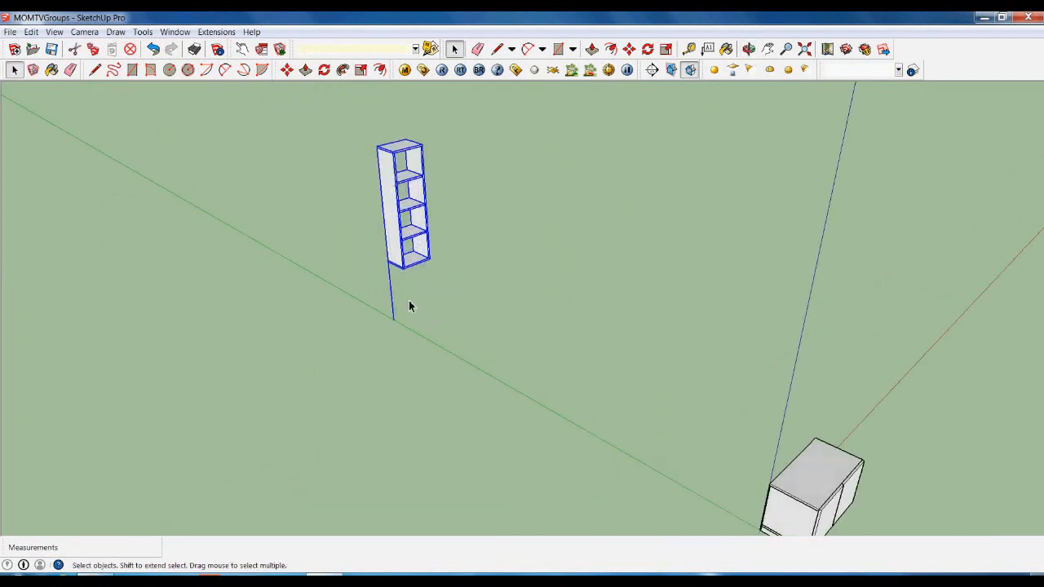
click(410, 210)
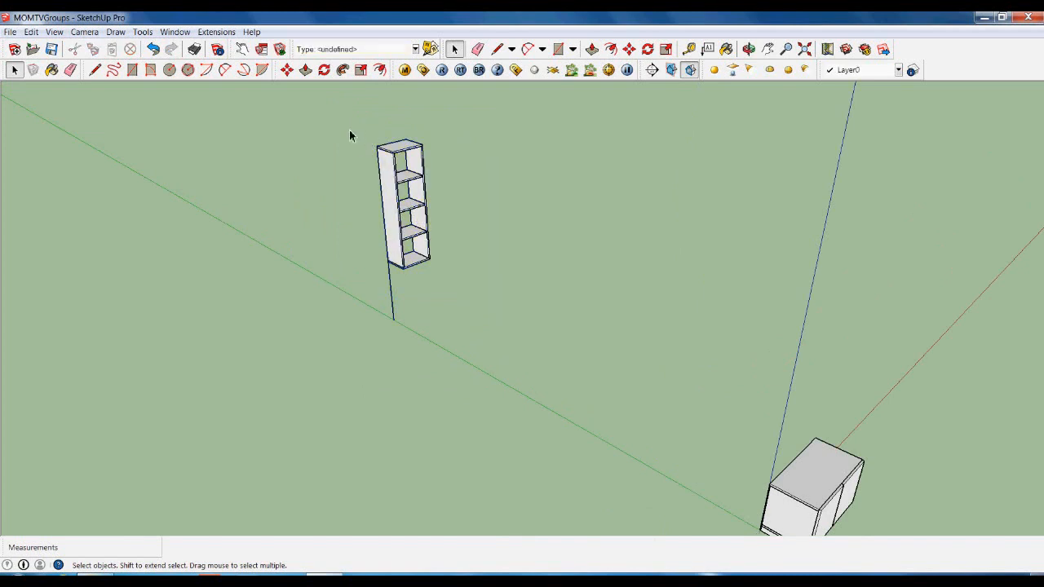
drag(398, 150, 505, 402)
scroll(511, 171, down, 4)
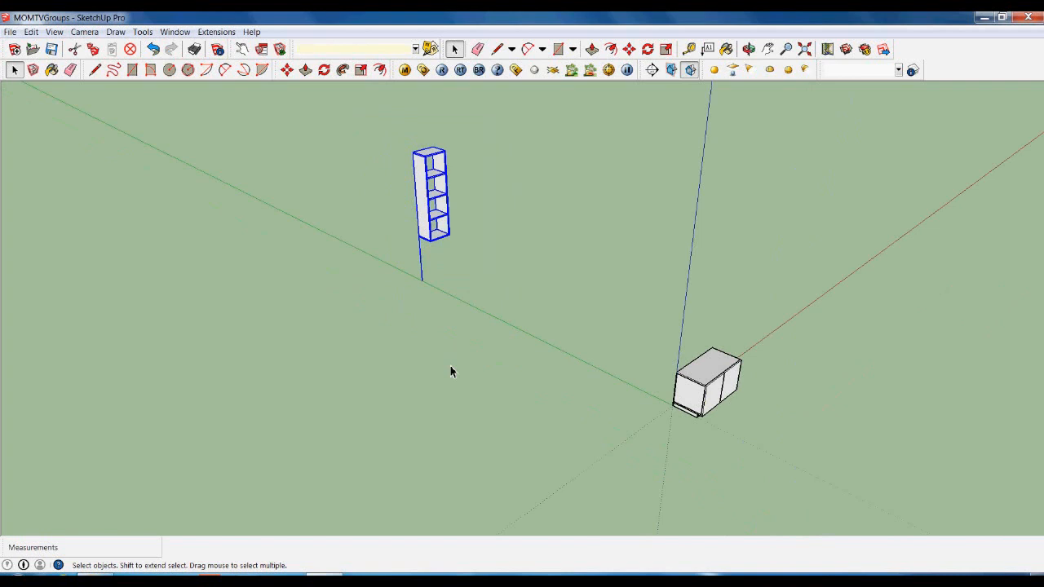
key(m)
click(428, 348)
text(500)
key(Return)
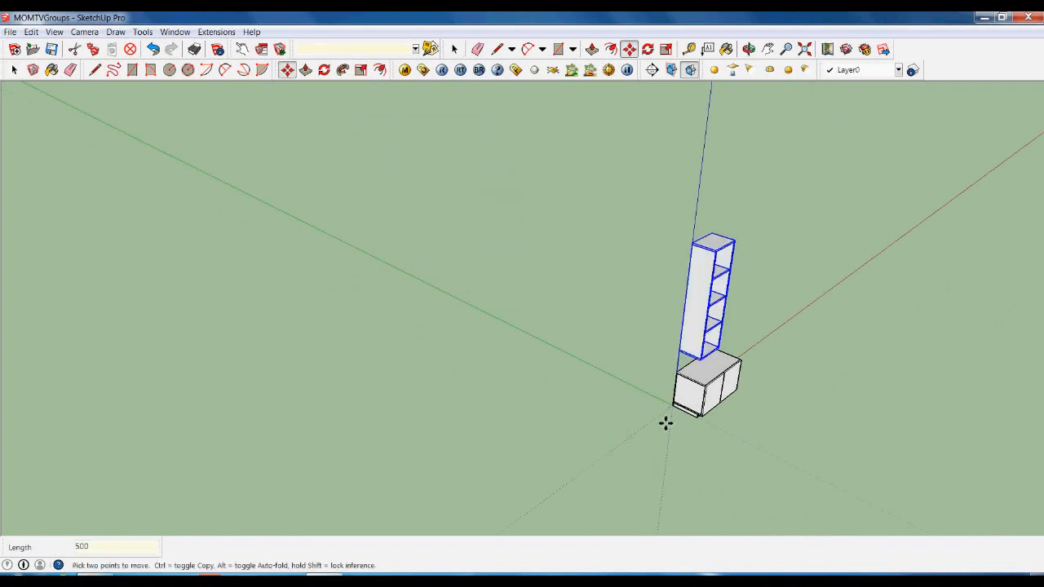
Start making the selected shelving unit and guide line a component named ALT, placing its axes on the origin.
scroll(664, 421, up, 4)
right_click(691, 289)
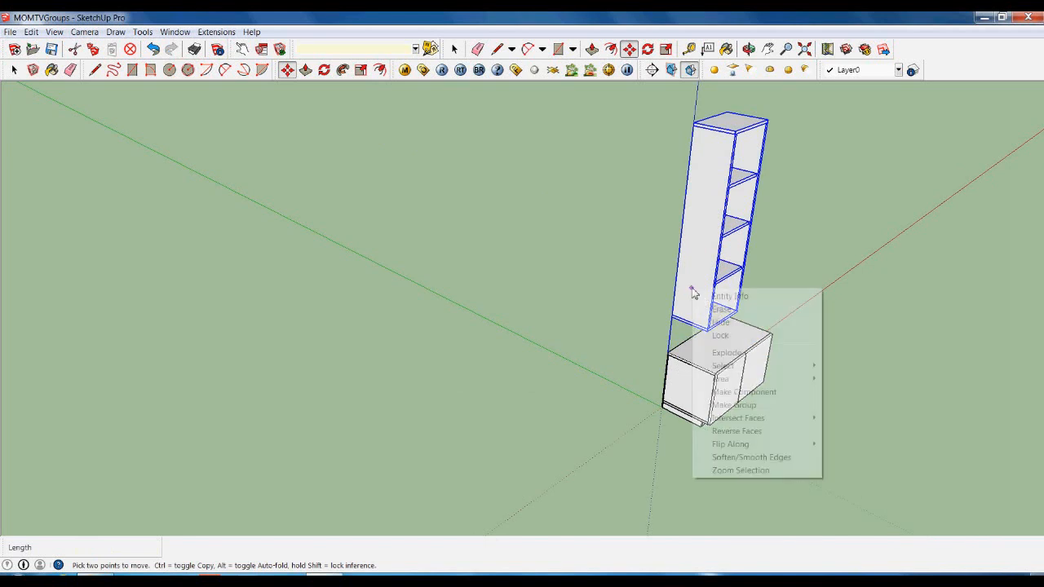
click(734, 393)
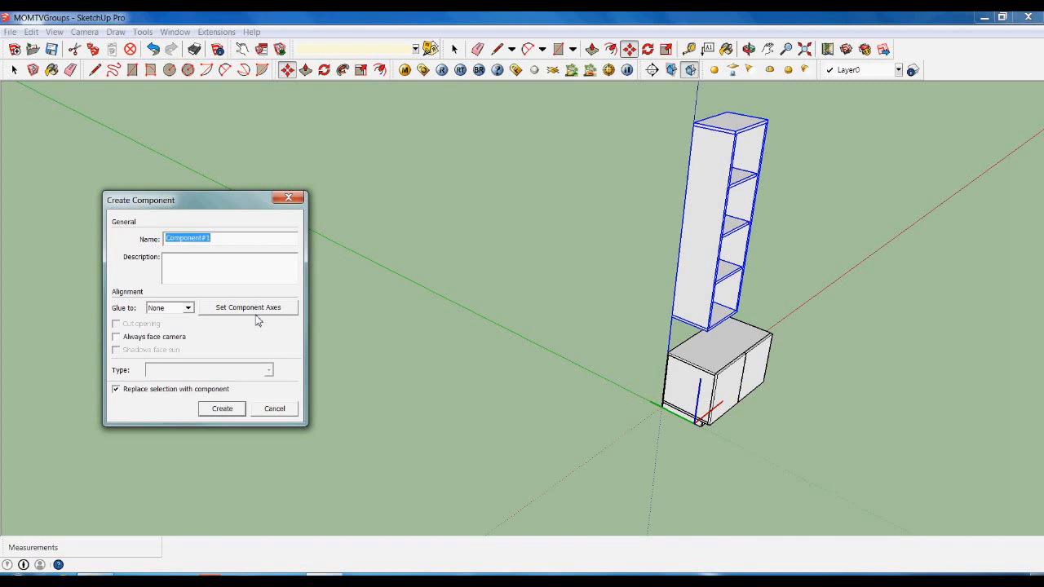
text(ALT)
click(253, 309)
scroll(702, 423, up, 2)
scroll(652, 425, up, 4)
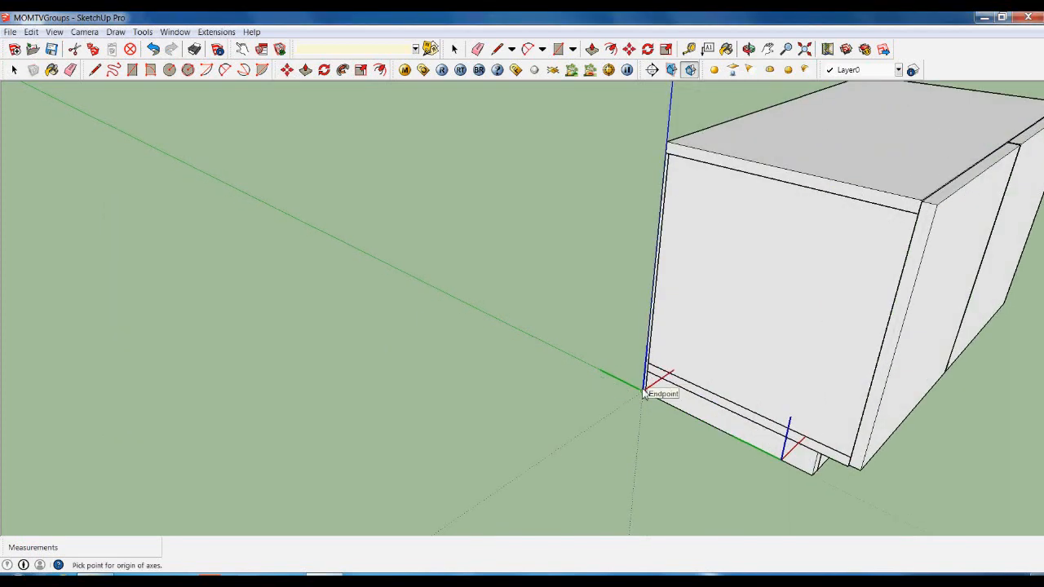
double_click(645, 393)
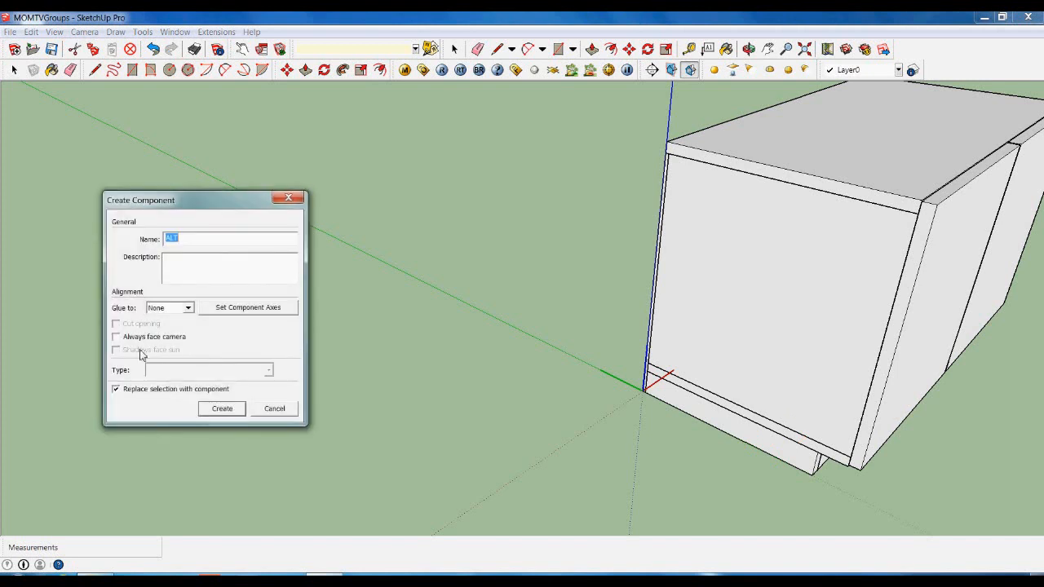
Glue the ALT component to Horizontal, create it, and save the model.
click(189, 308)
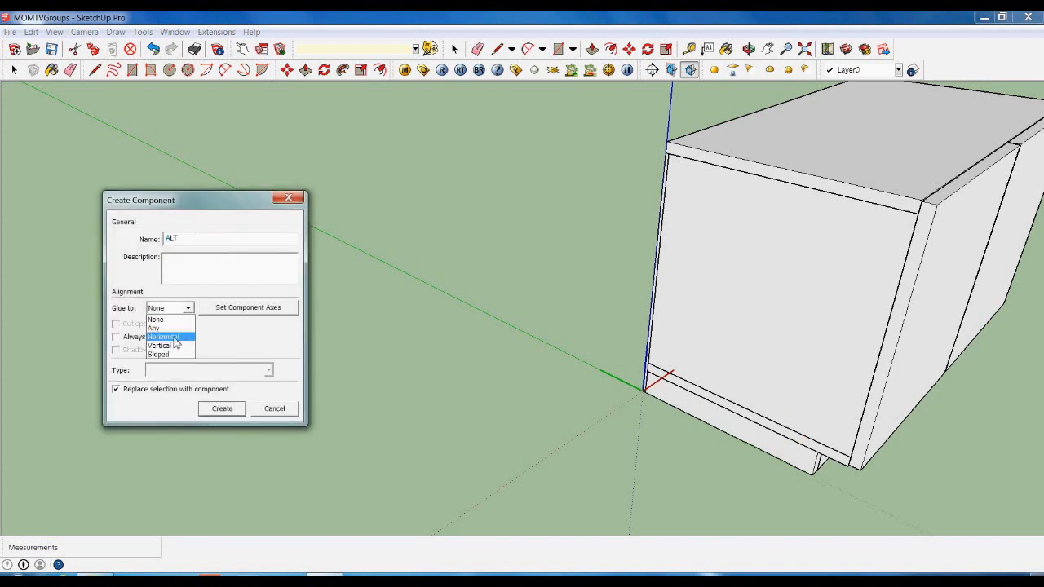
click(174, 337)
click(222, 408)
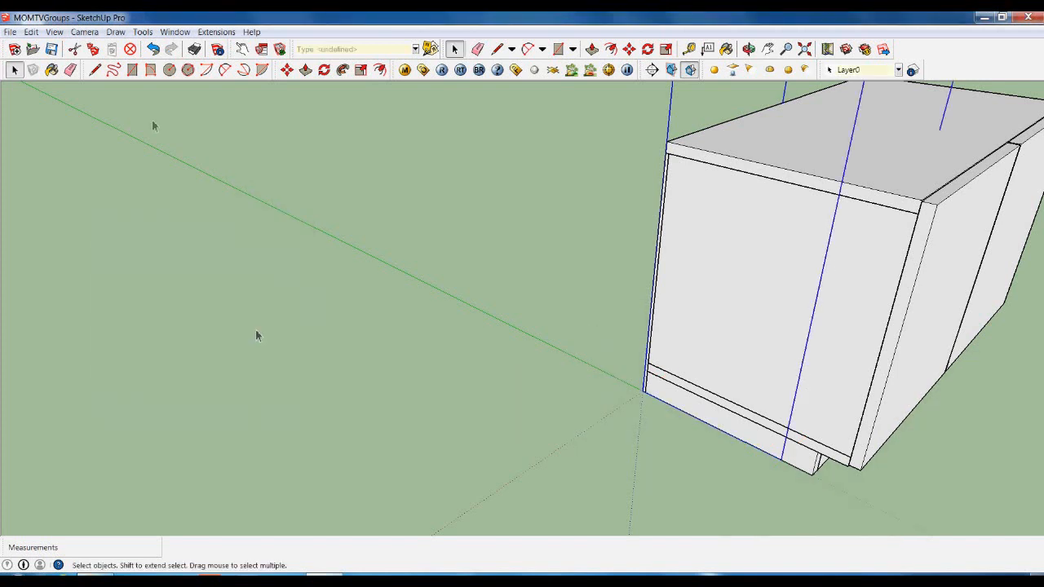
click(51, 49)
Move the ALT shelving component 500 cm along the green axis away from the TV cabinet and deselect it.
scroll(324, 307, down, 1)
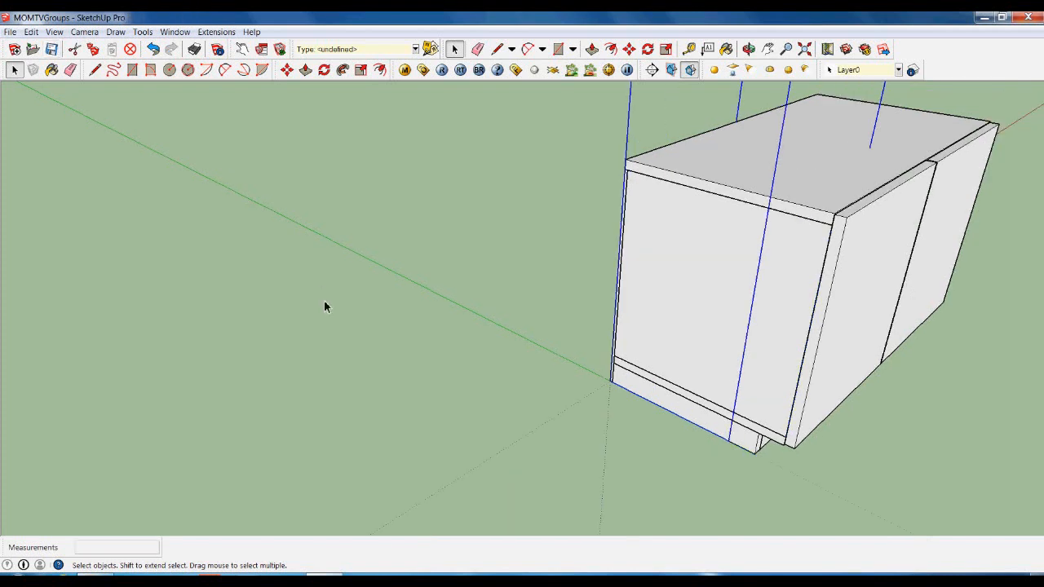
scroll(503, 386, down, 4)
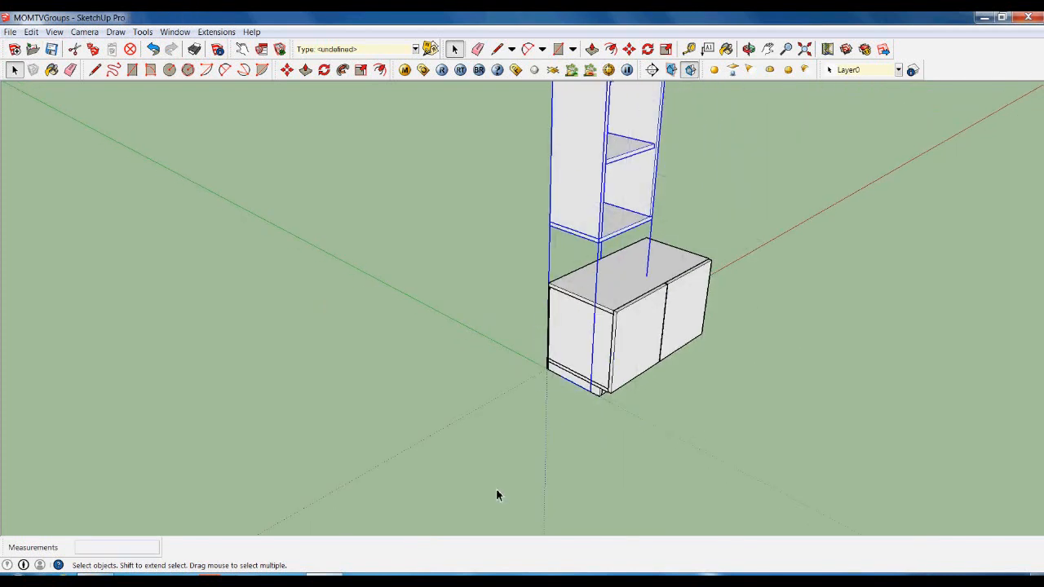
key(m)
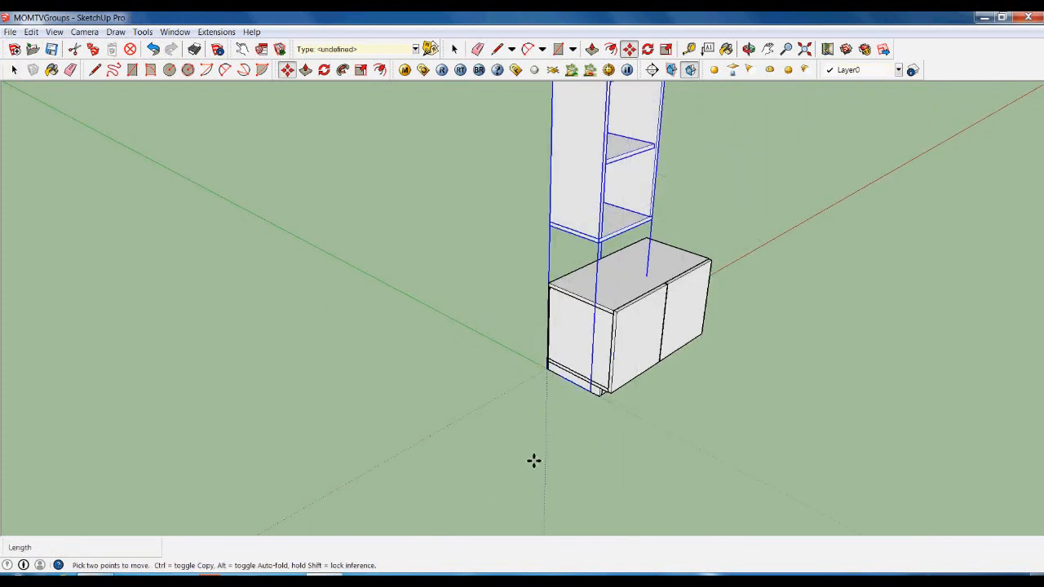
click(476, 422)
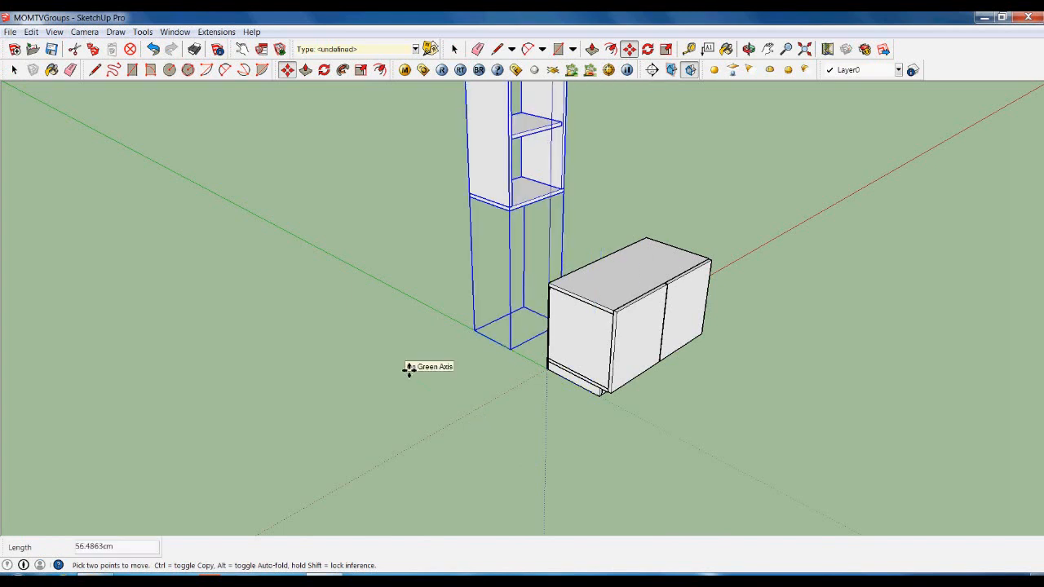
text(500)
key(Return)
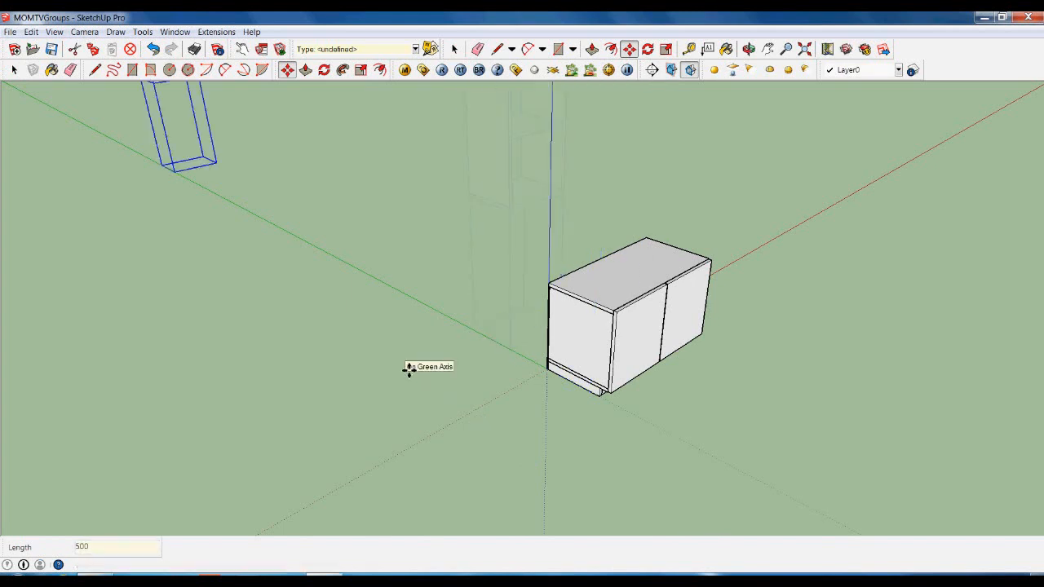
key(space)
click(432, 395)
scroll(465, 412, down, 2)
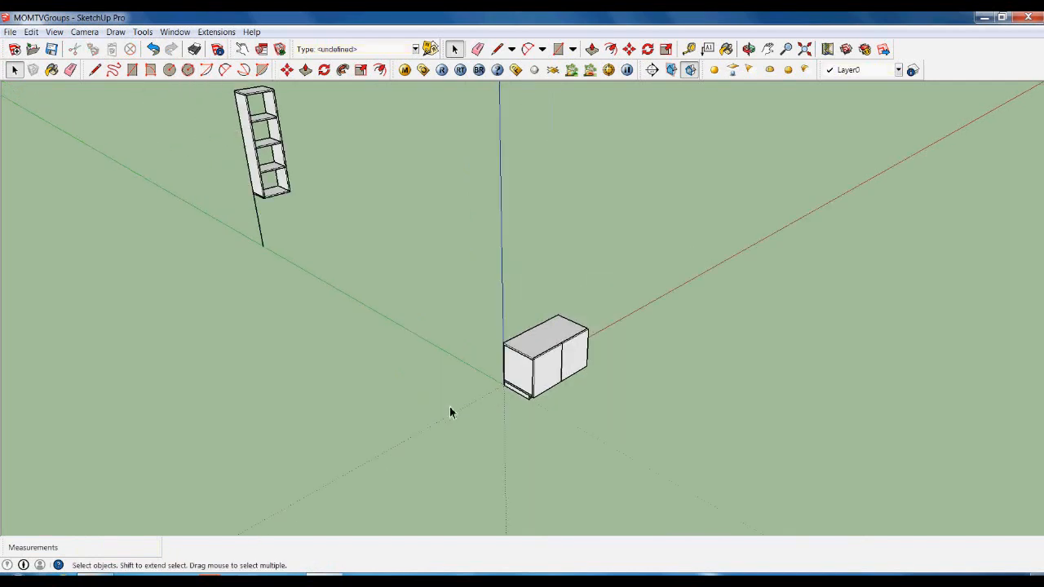